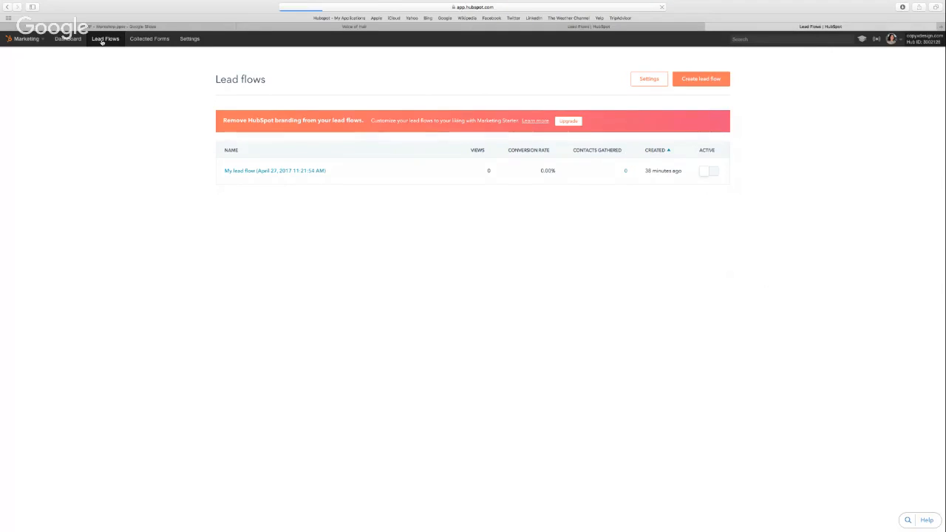
Create a new lead flow from the Lead Flows page and get past the welcome introduction
{"action": "left_click", "coordinate": [102, 41]}
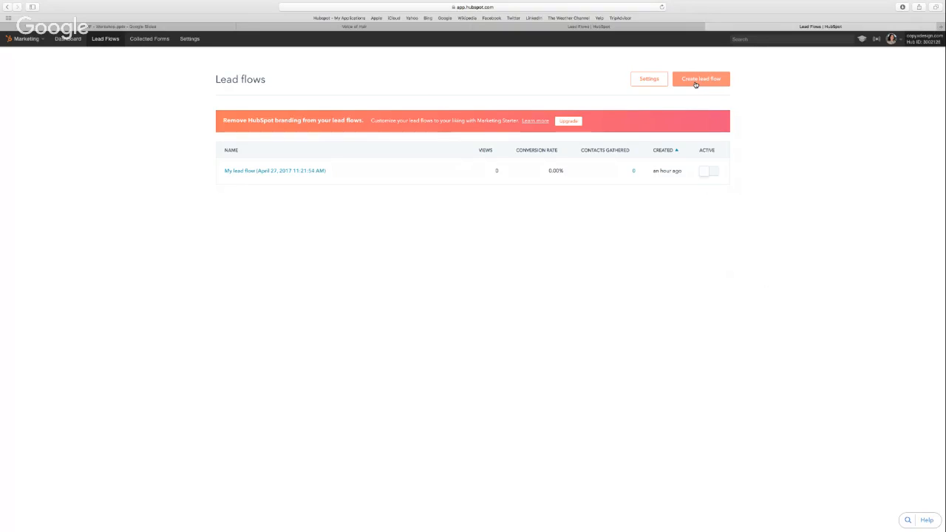
{"action": "left_click", "coordinate": [694, 85]}
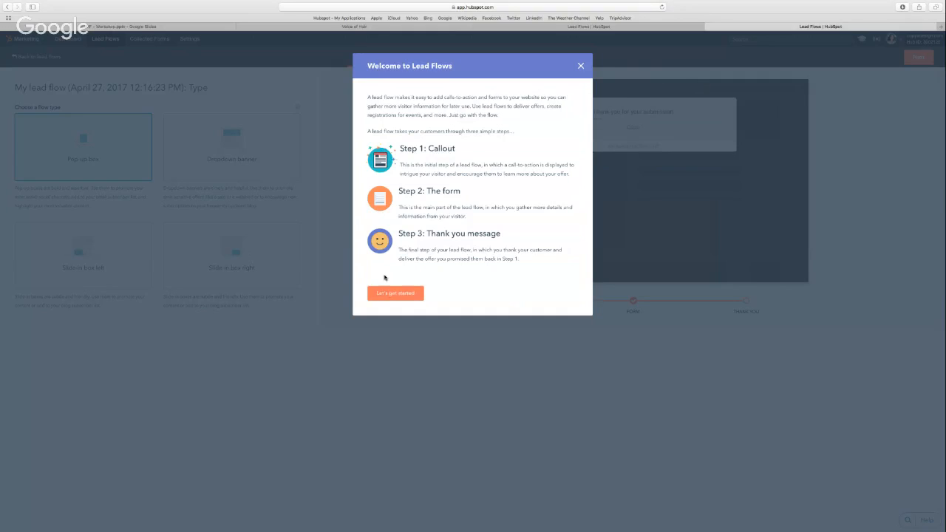
{"action": "left_click", "coordinate": [395, 294]}
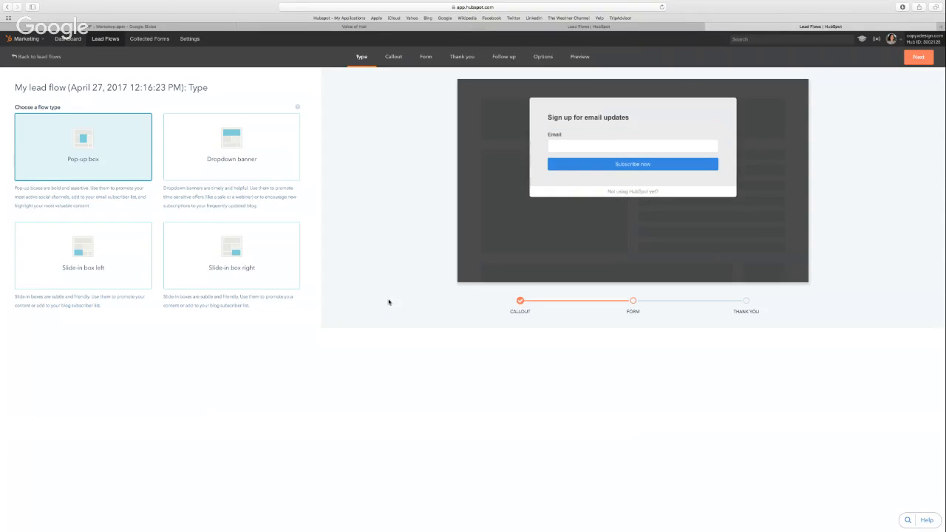
Preview the Dropdown banner, Slide-in box right and Pop-up box flow types
{"action": "mouse_move", "coordinate": [166, 10]}
{"action": "left_click", "coordinate": [79, 4]}
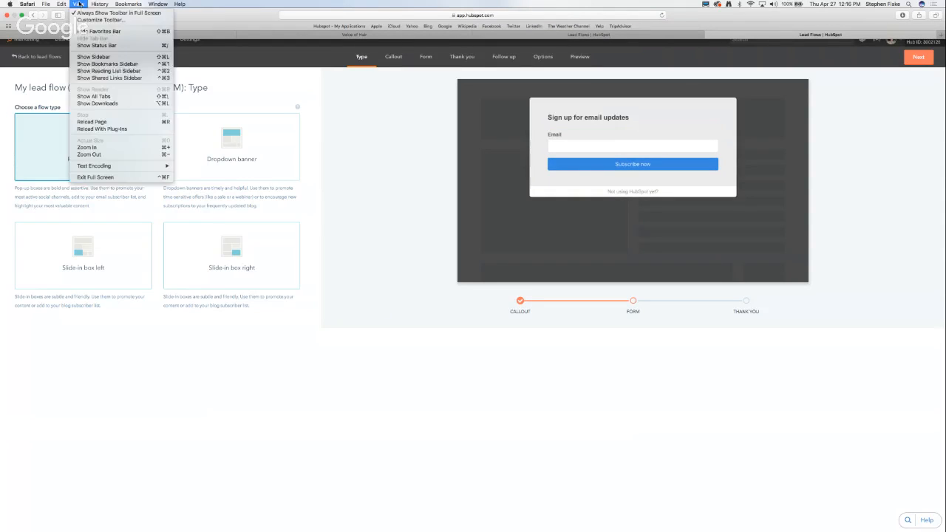
{"action": "left_click", "coordinate": [90, 147]}
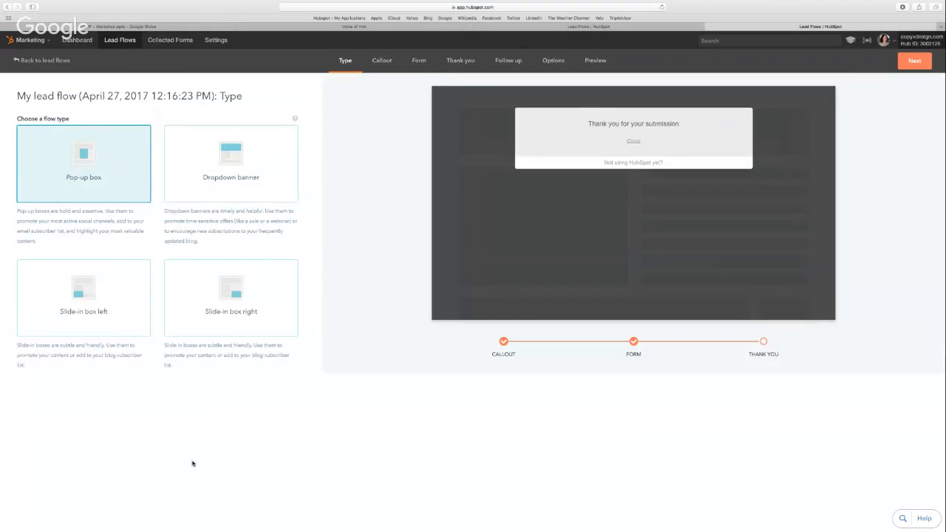
{"action": "key", "text": "super+plus"}
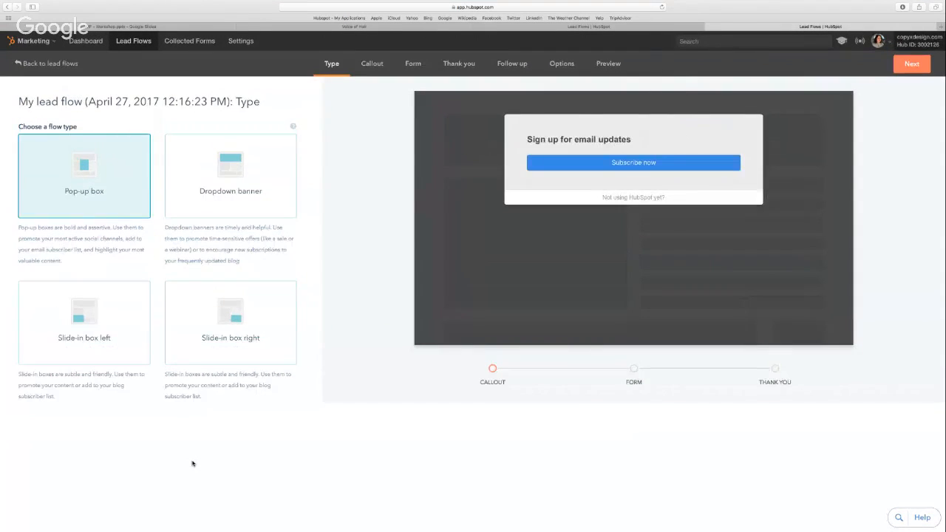
{"action": "left_click", "coordinate": [206, 209]}
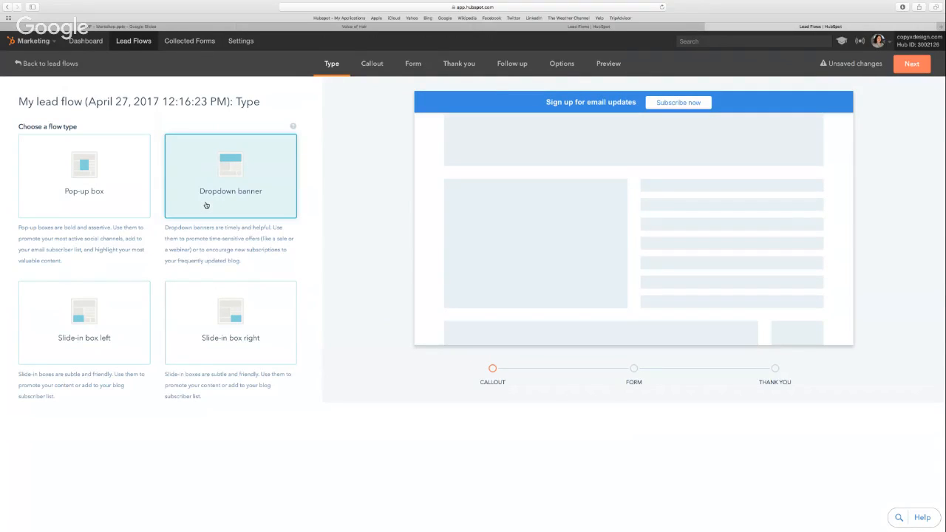
{"action": "left_click", "coordinate": [197, 362]}
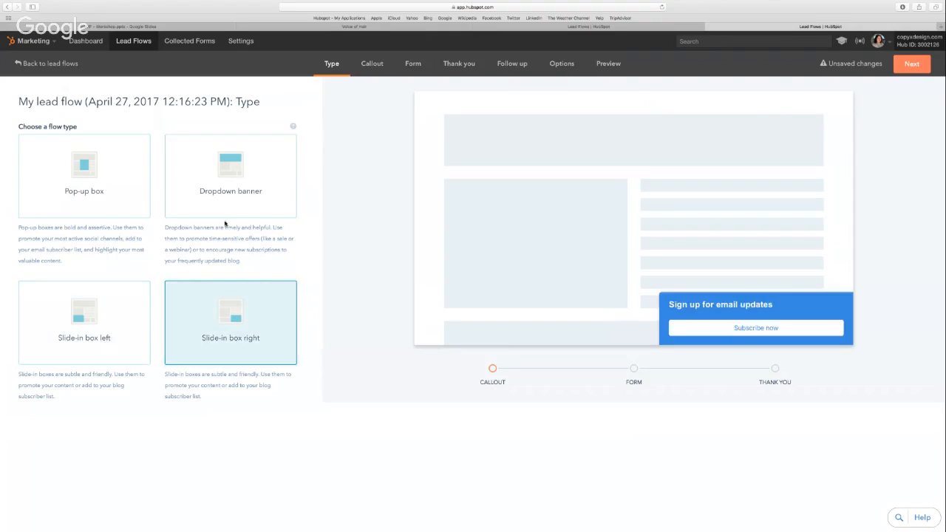
{"action": "left_click", "coordinate": [219, 196]}
{"action": "left_click", "coordinate": [96, 178]}
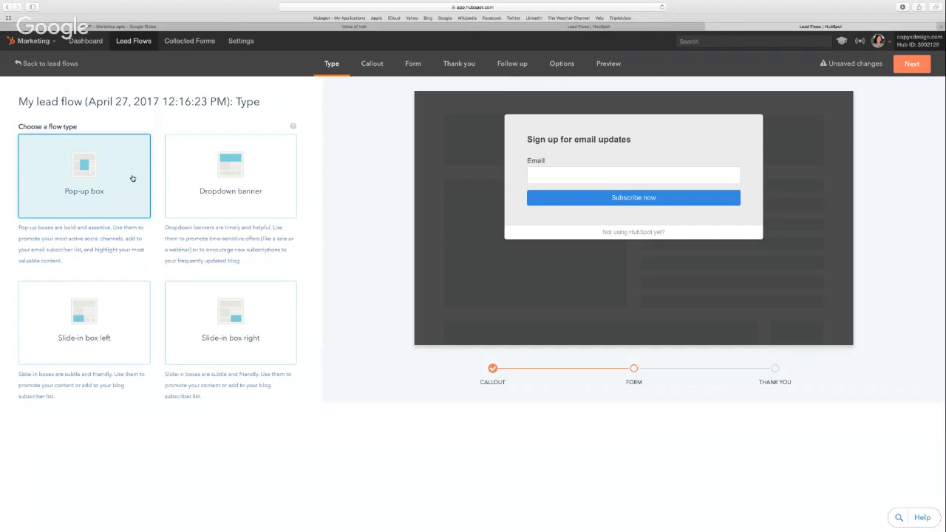
Choose Dropdown banner as the flow type and continue to the Callout settings
{"action": "left_click", "coordinate": [202, 182]}
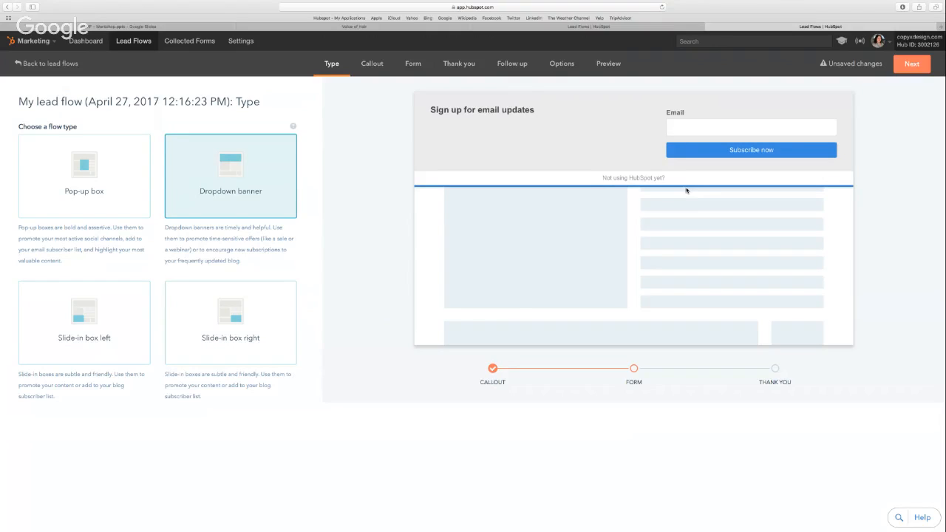
{"action": "left_click", "coordinate": [918, 67]}
{"action": "left_click", "coordinate": [917, 66]}
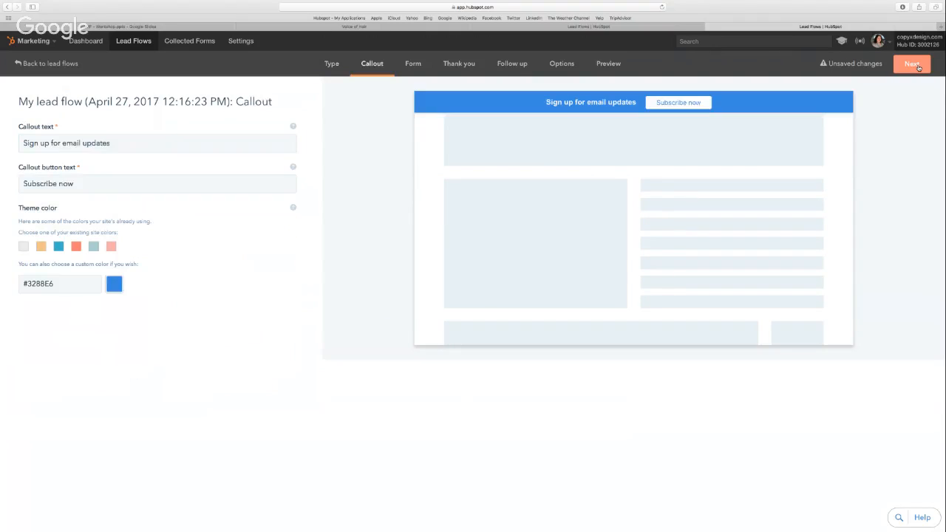
Change the callout text to "Sign up for blog subscribers"
{"action": "left_click", "coordinate": [125, 144]}
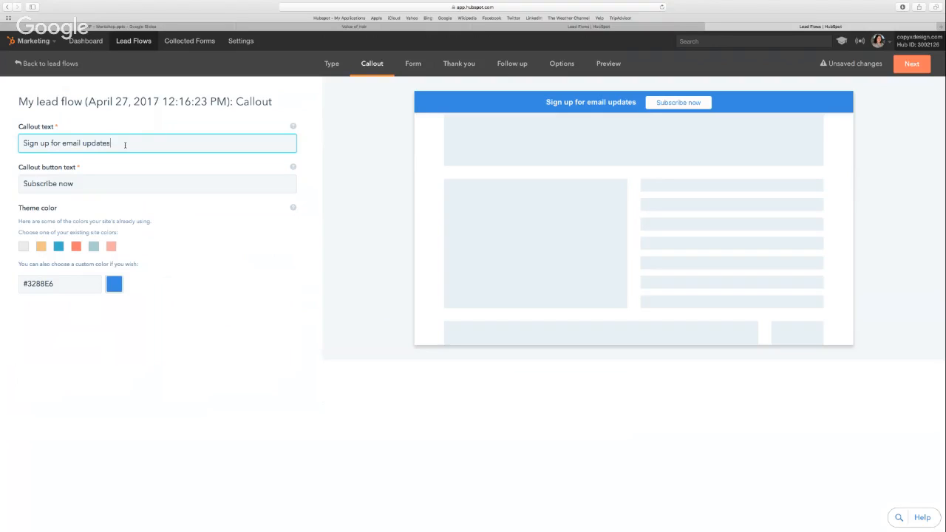
{"action": "left_click_drag", "start_coordinate": [121, 144], "coordinate": [62, 145]}
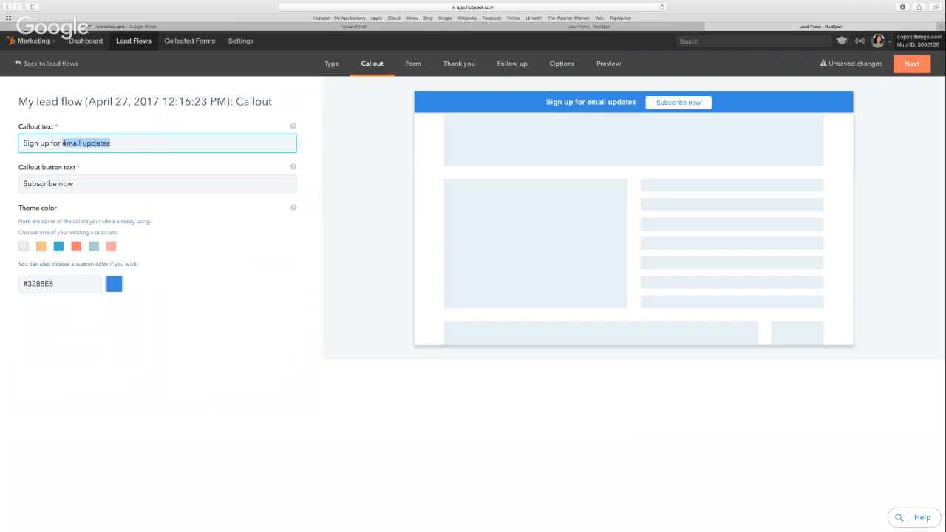
{"action": "type", "text": "blo"}
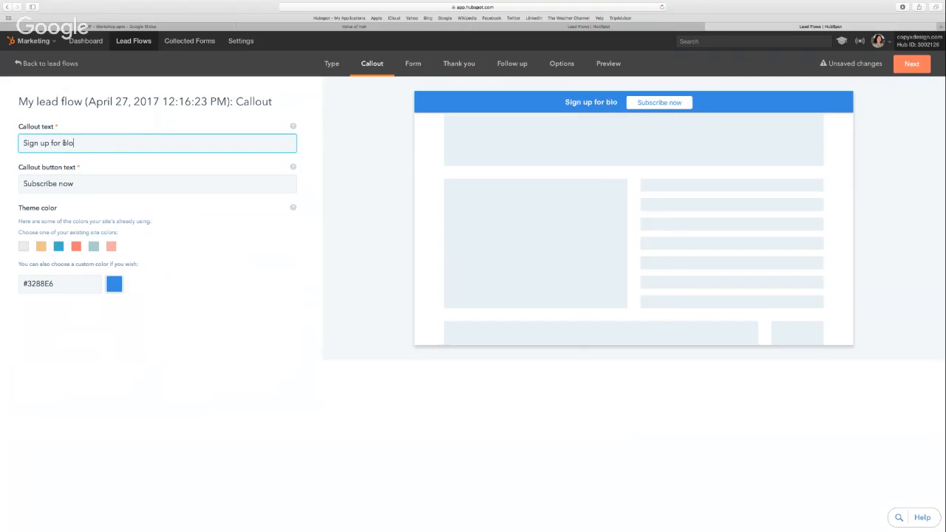
{"action": "type", "text": "g subscr"}
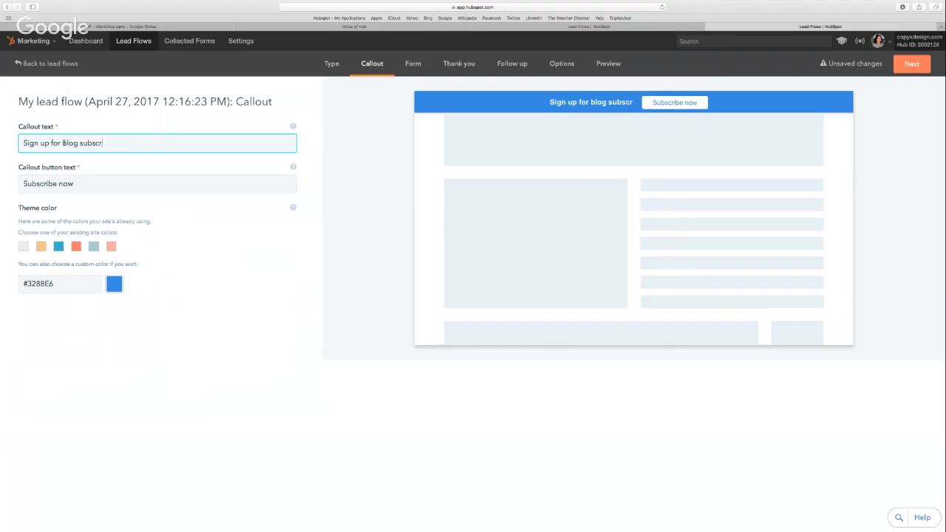
{"action": "type", "text": "ibers"}
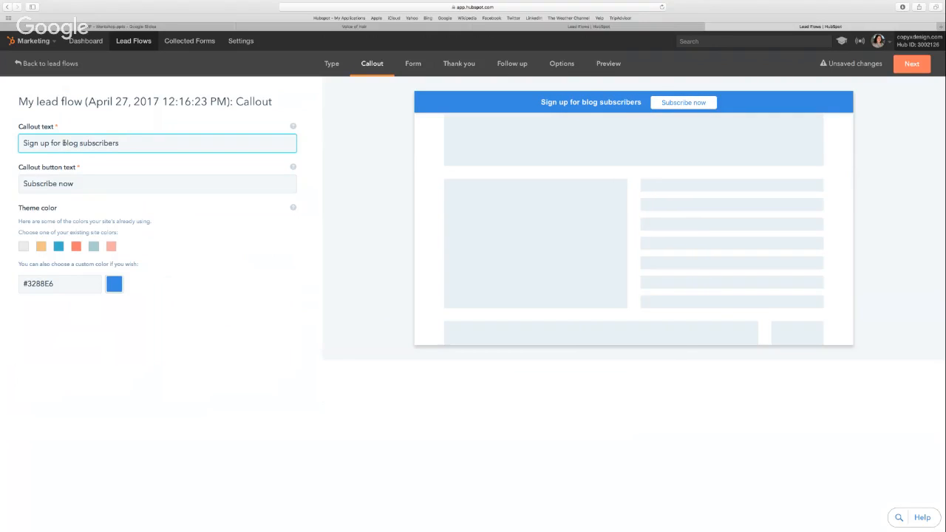
Set the theme color to the coral site color #FC7B6C and the callout button text to "Subscribe now!"
{"action": "left_click", "coordinate": [77, 246]}
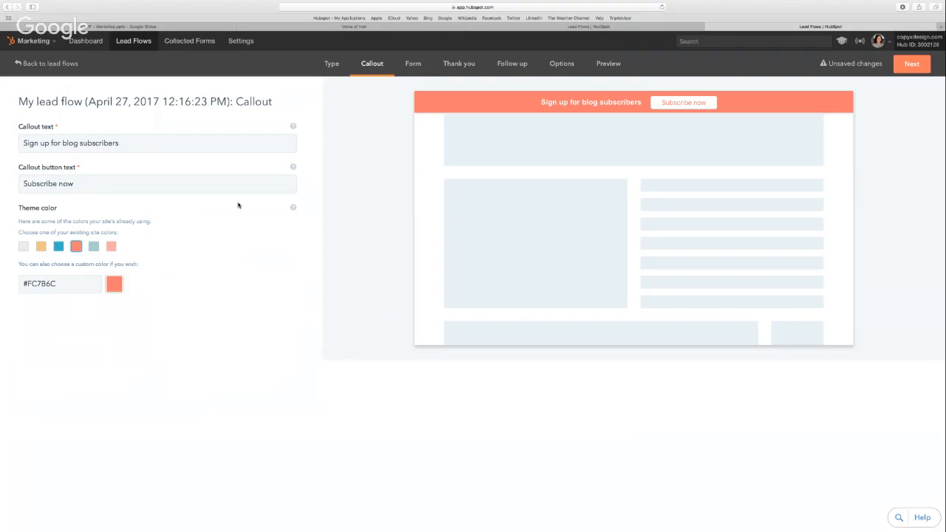
{"action": "left_click", "coordinate": [80, 186]}
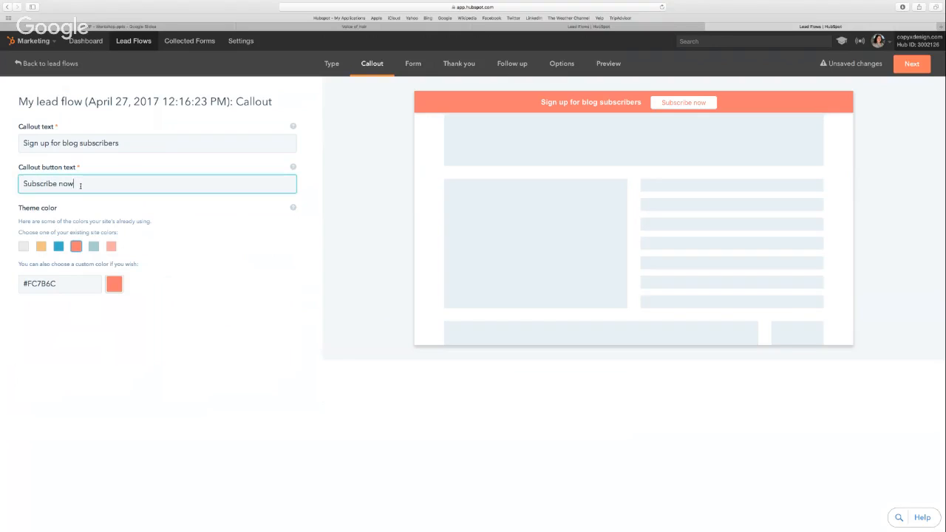
{"action": "type", "text": "!"}
Go on to the Form settings and enter "Be sure to get updates about our blog." as the form body
{"action": "left_click", "coordinate": [900, 64]}
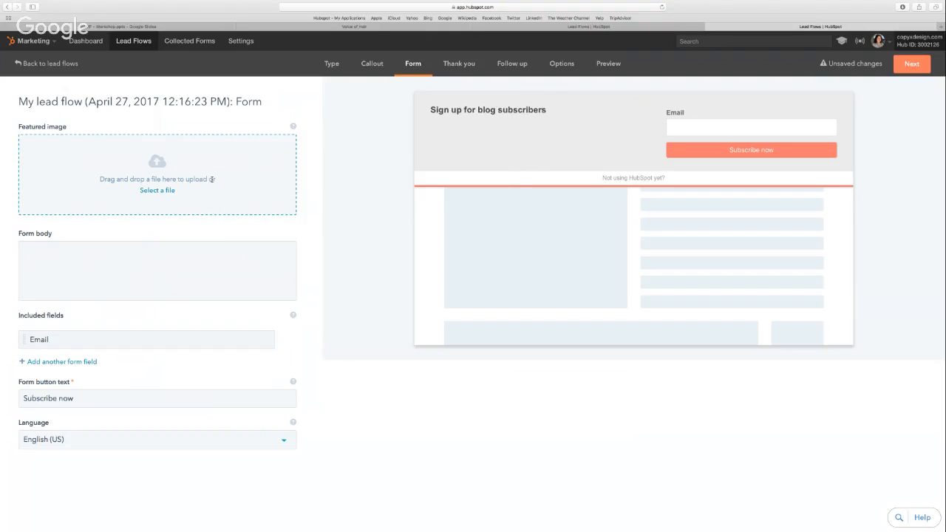
{"action": "left_click", "coordinate": [165, 293]}
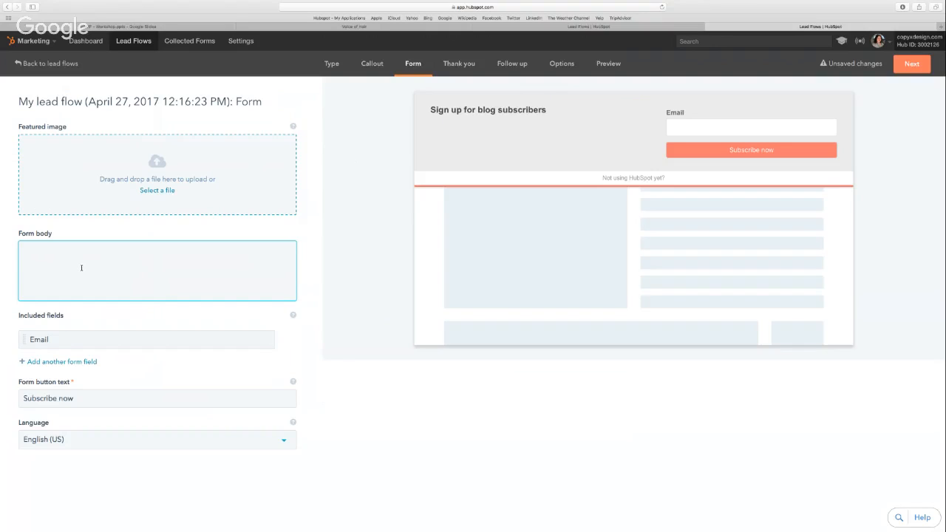
{"action": "type", "text": "Be sure to get updates "}
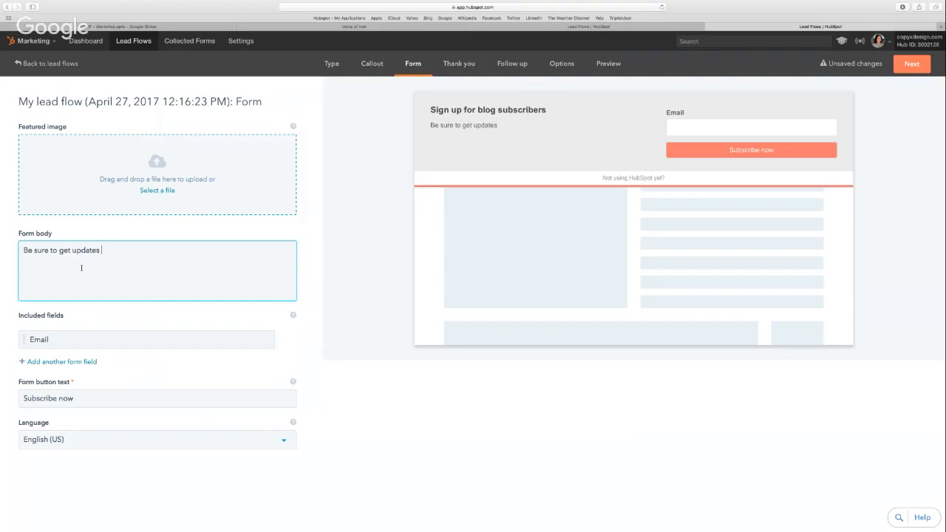
{"action": "type", "text": "about our blog."}
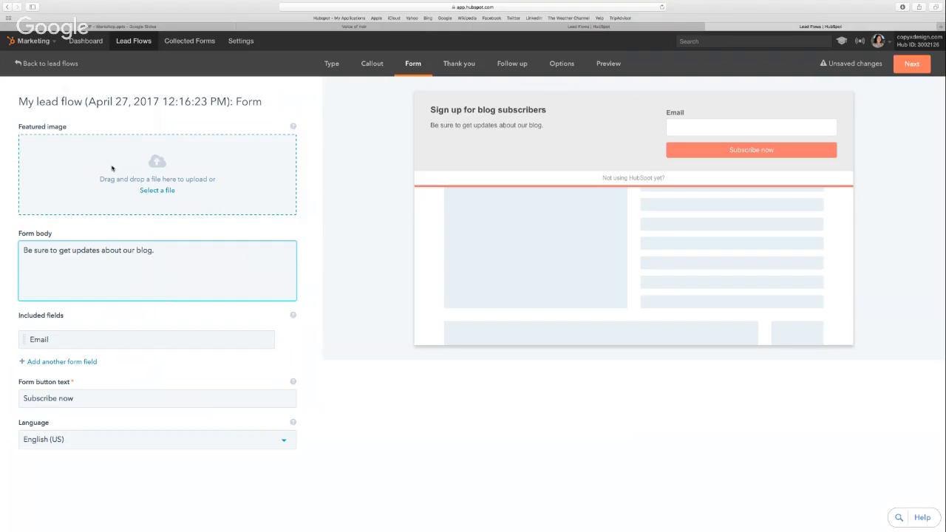
Add a First Name field to the form and place it above Email
{"action": "left_click", "coordinate": [79, 362]}
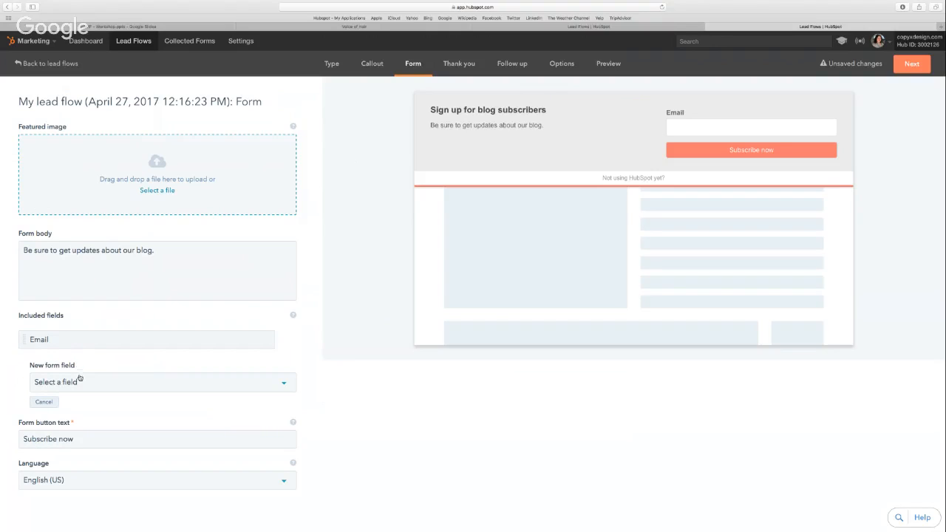
{"action": "left_click", "coordinate": [84, 384]}
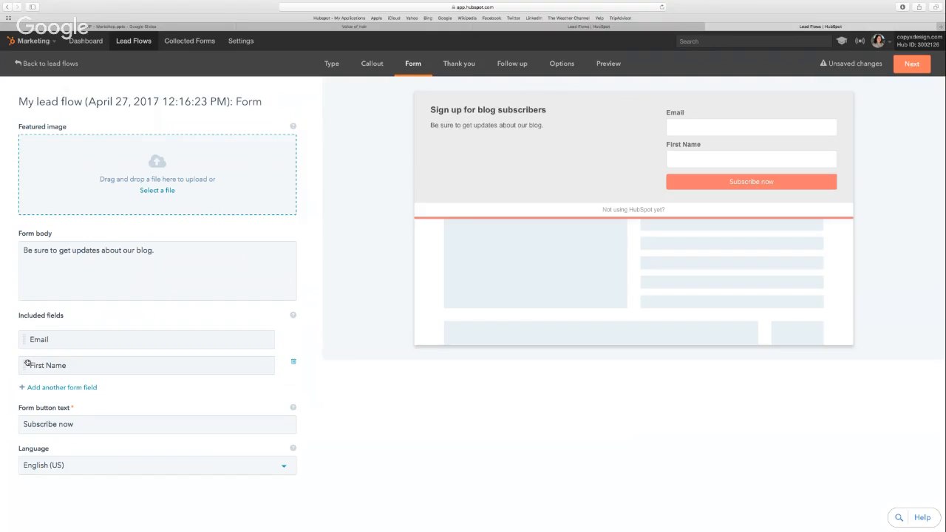
{"action": "left_click_drag", "start_coordinate": [27, 363], "coordinate": [36, 334]}
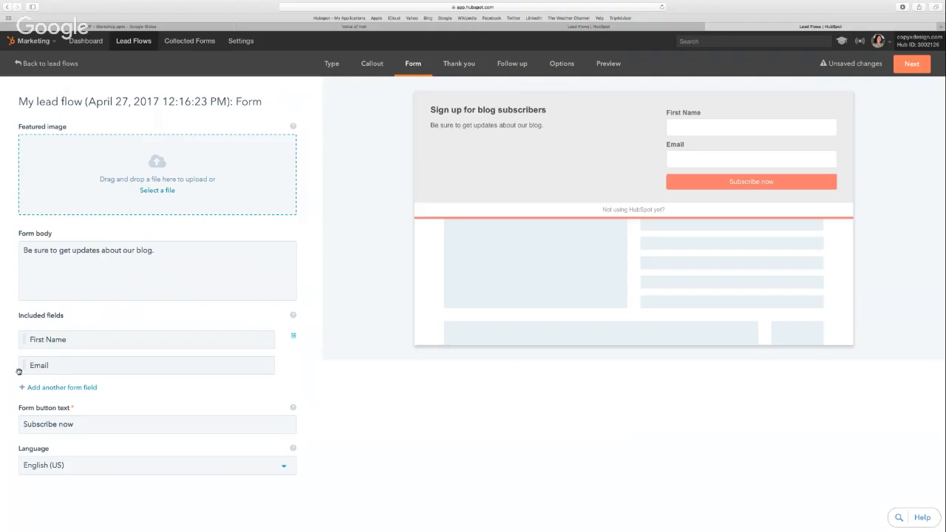
Set the form button text to "Subscribe now!" and the form language to English (US)
{"action": "left_click", "coordinate": [77, 425]}
{"action": "type", "text": "!"}
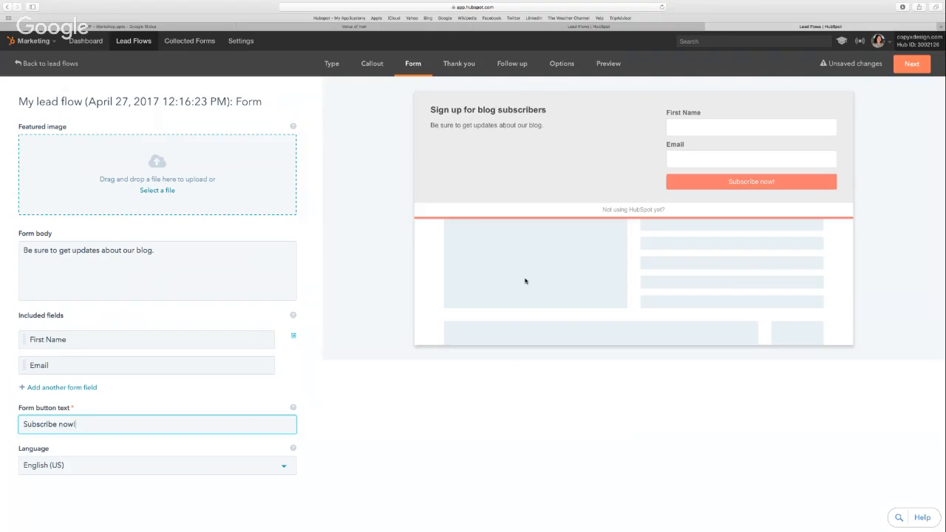
{"action": "left_click", "coordinate": [209, 471]}
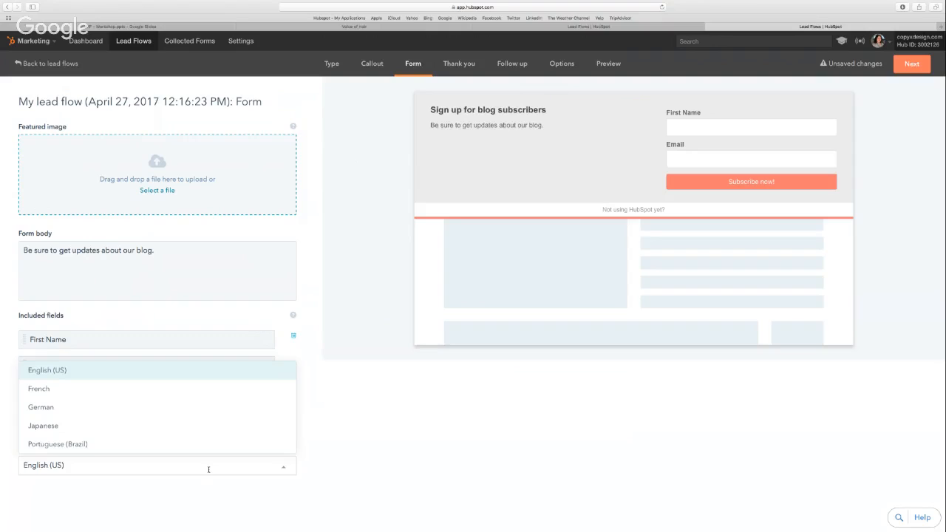
{"action": "left_click", "coordinate": [164, 369]}
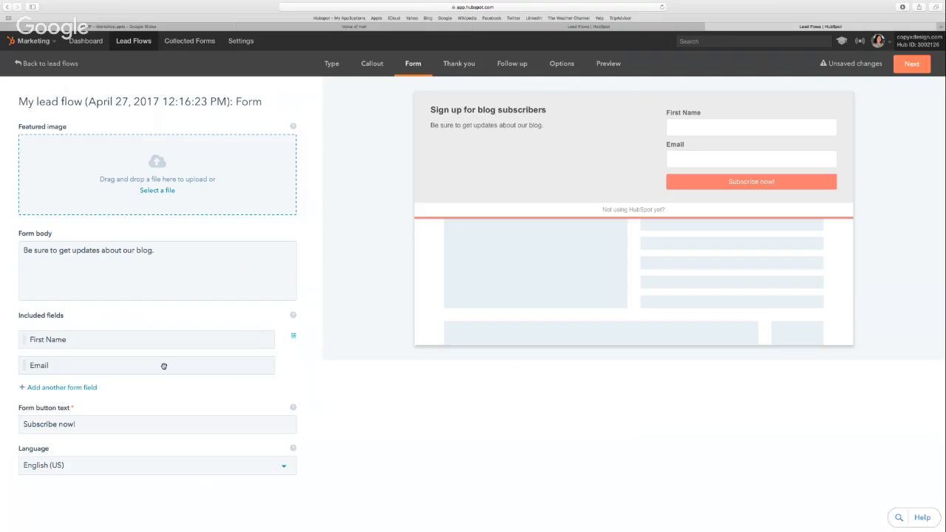
Replace the default message in the Thank you settings with "Thanks for signing up"
{"action": "left_click", "coordinate": [907, 66]}
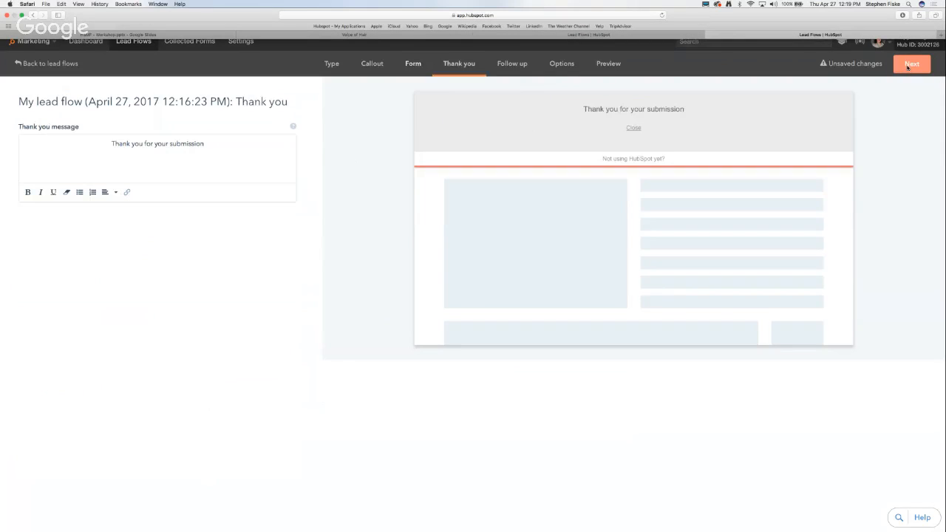
{"action": "left_click", "coordinate": [908, 67]}
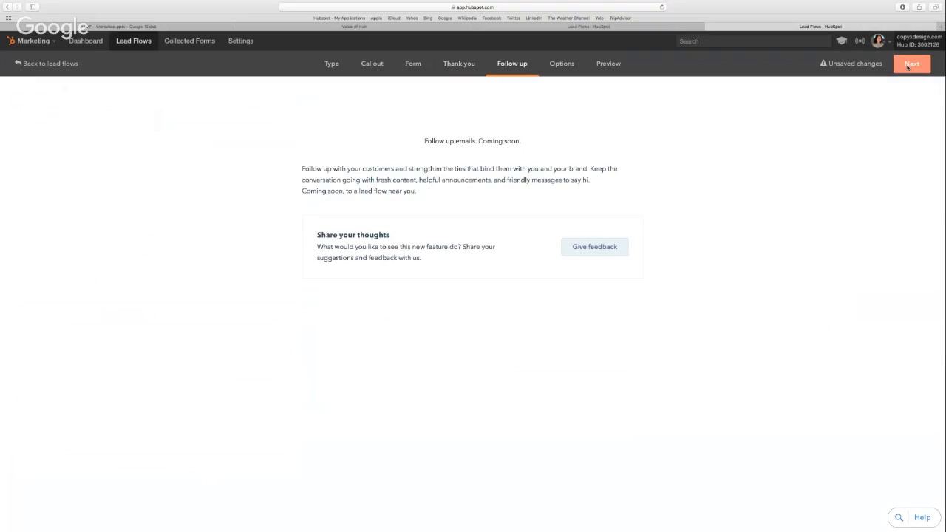
{"action": "left_click", "coordinate": [469, 63]}
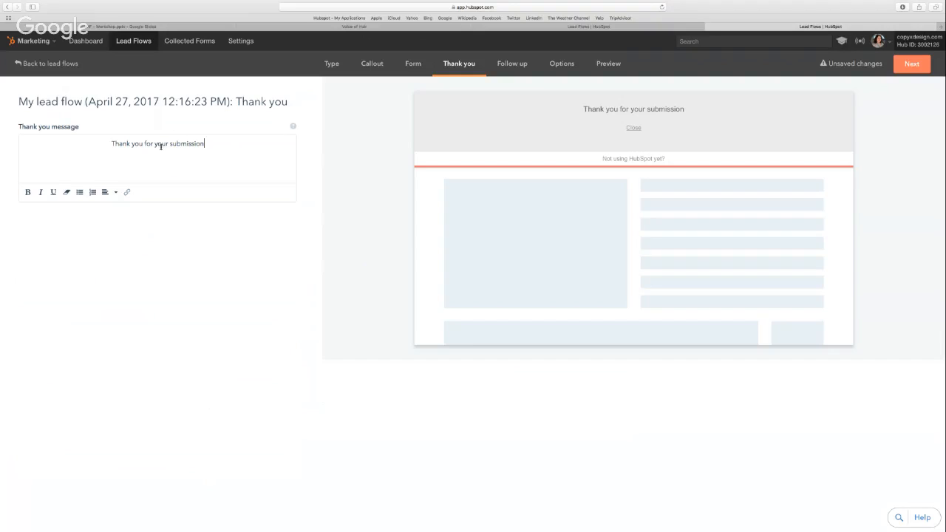
{"action": "left_click_drag", "start_coordinate": [149, 143], "coordinate": [248, 148]}
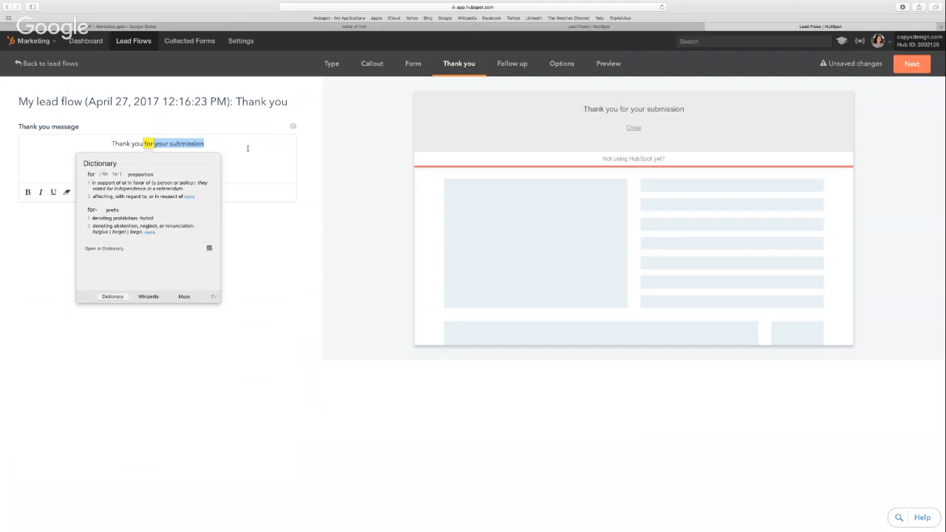
{"action": "key", "text": "BackSpace"}
{"action": "key", "text": "BackSpace"}
{"action": "key", "text": "BackSpace"}
{"action": "key", "text": "BackSpace"}
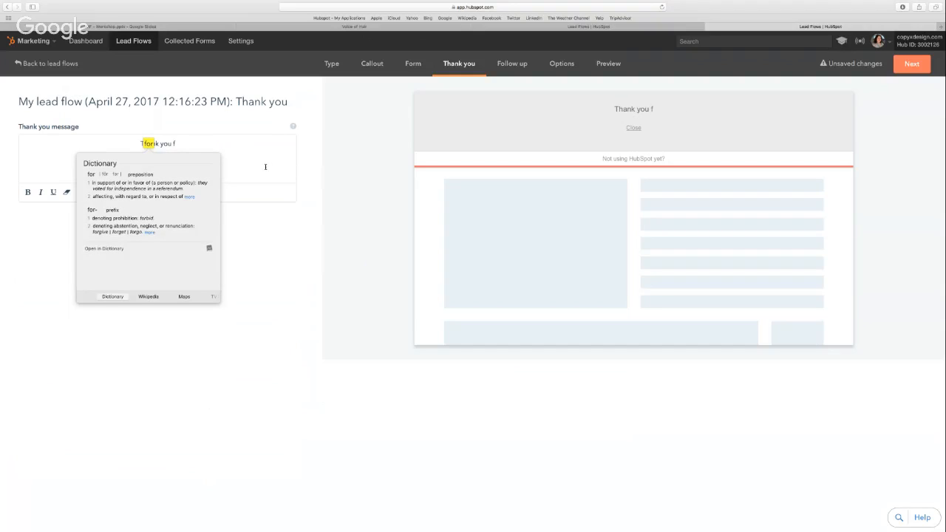
{"action": "left_click", "coordinate": [265, 167]}
{"action": "key", "text": "BackSpace"}
{"action": "key", "text": "BackSpace"}
{"action": "key", "text": "BackSpace"}
{"action": "key", "text": "BackSpace"}
{"action": "key", "text": "BackSpace"}
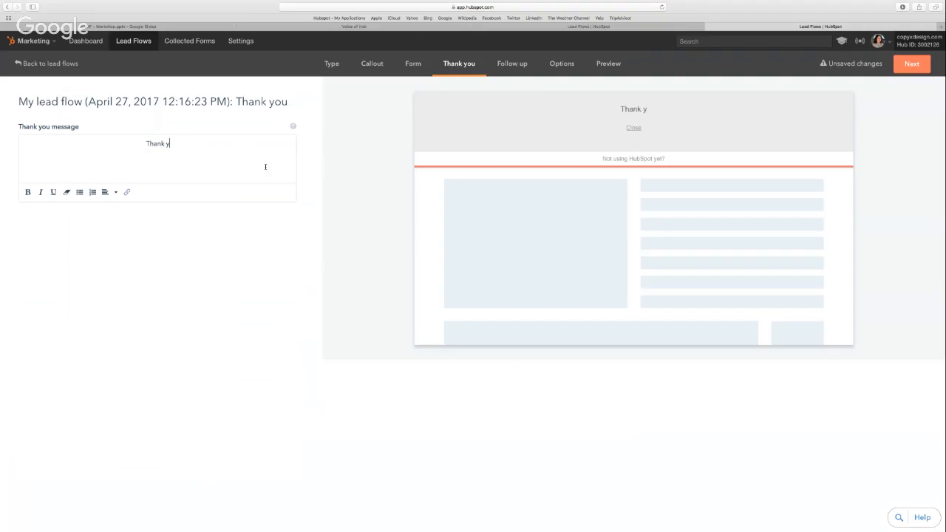
{"action": "key", "text": "BackSpace"}
{"action": "type", "text": "s for signing "}
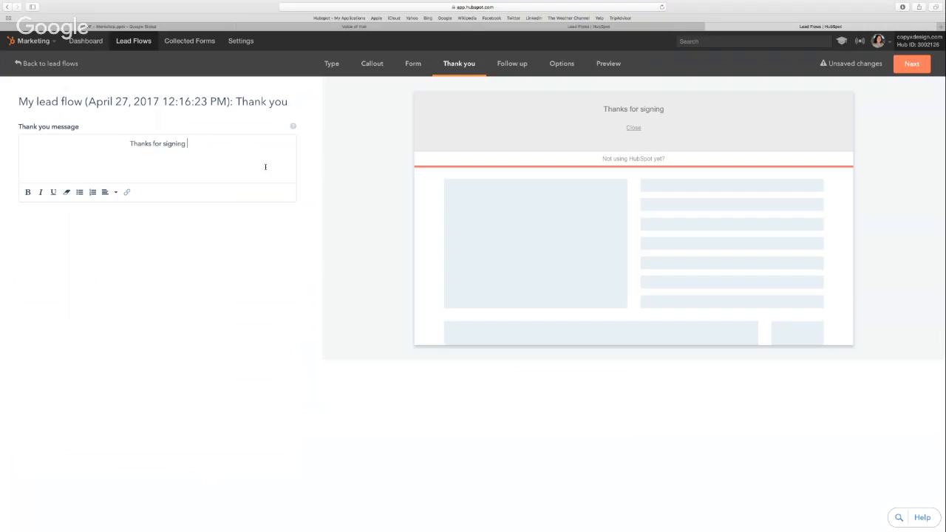
{"action": "type", "text": "up."}
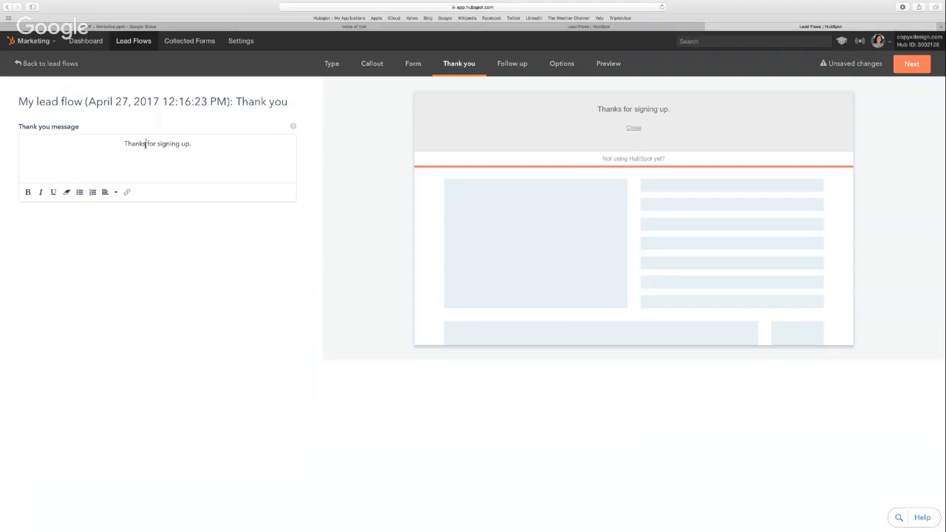
Complete the thank-you message as "Thanks for signing up." and make the word "Thanks" bold
{"action": "double_click", "coordinate": [146, 143]}
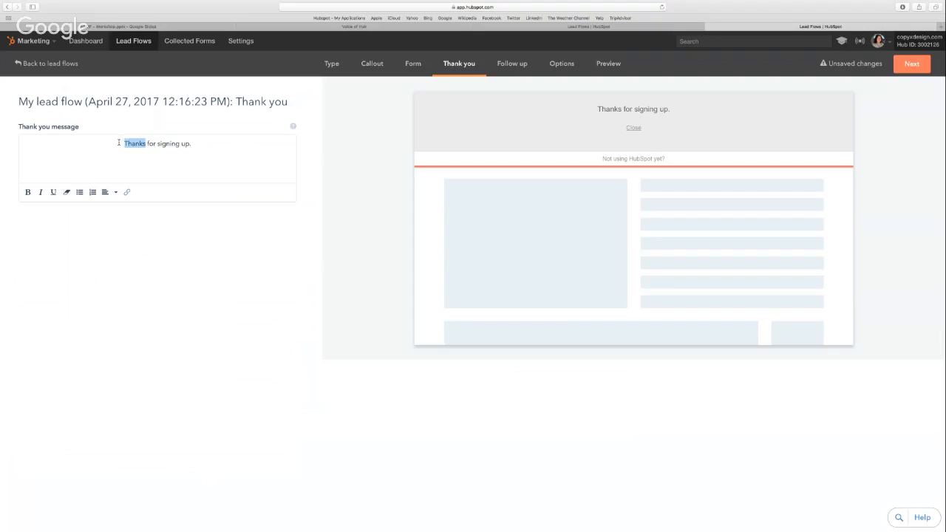
{"action": "left_click", "coordinate": [28, 193]}
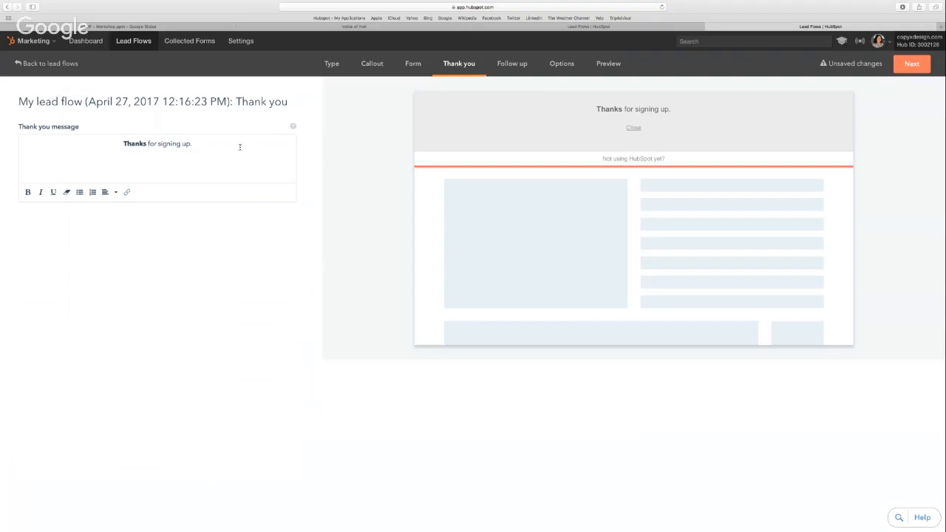
Move past the Follow up stage to Options and name the lead flow "Blog Subscribers"
{"action": "left_click", "coordinate": [913, 65]}
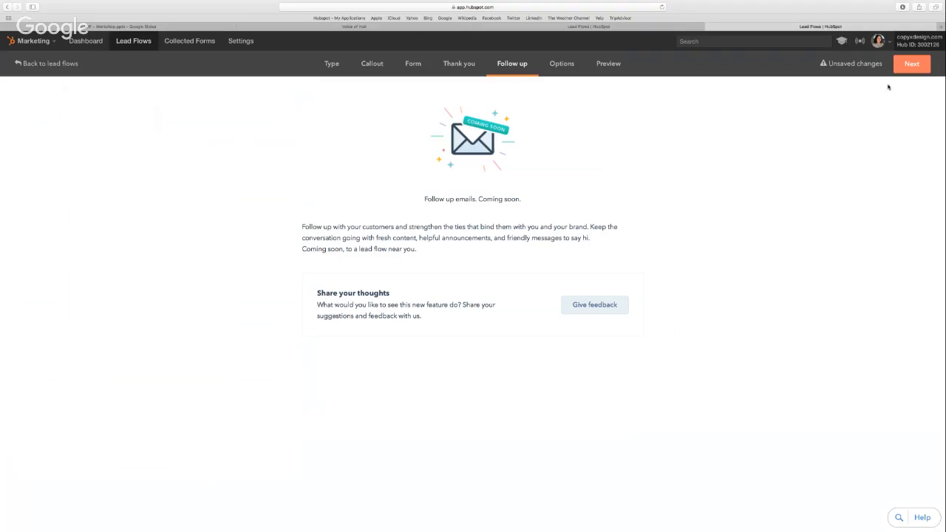
{"action": "left_click", "coordinate": [911, 64]}
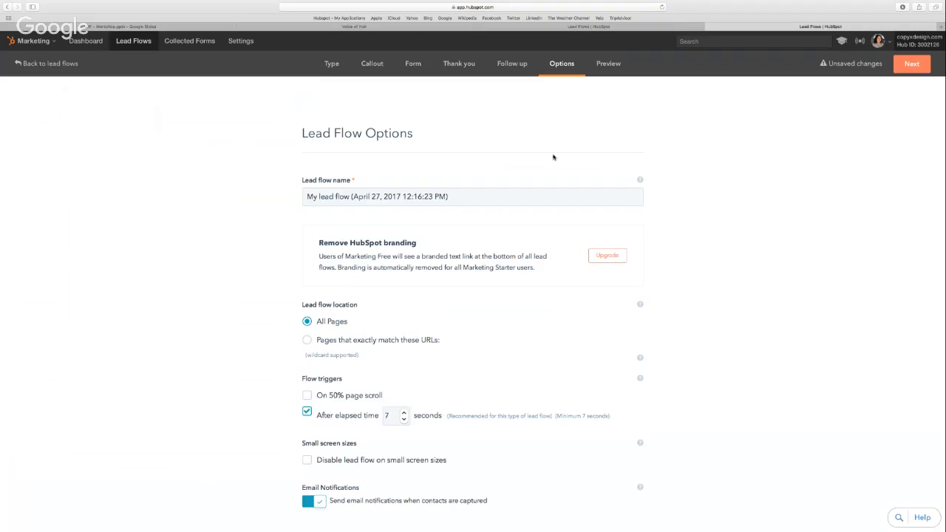
{"action": "left_click", "coordinate": [503, 192]}
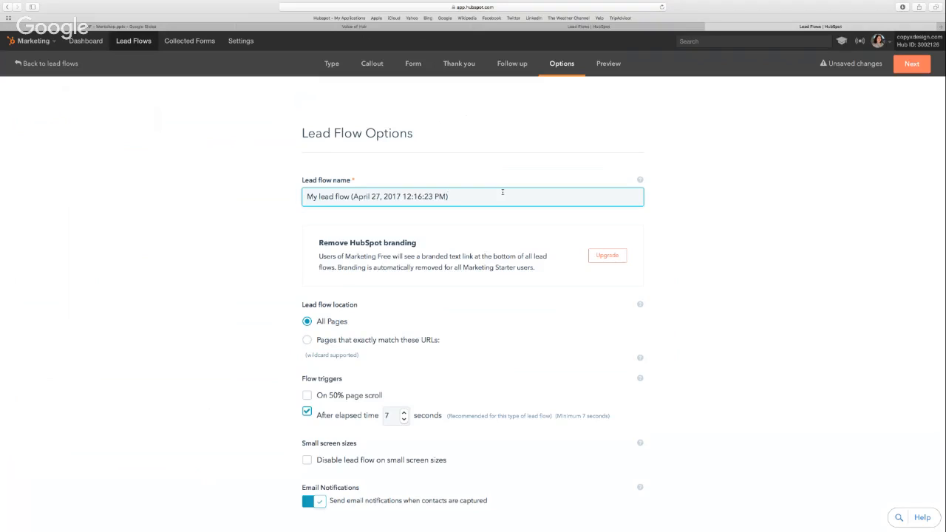
{"action": "key", "text": "super+a"}
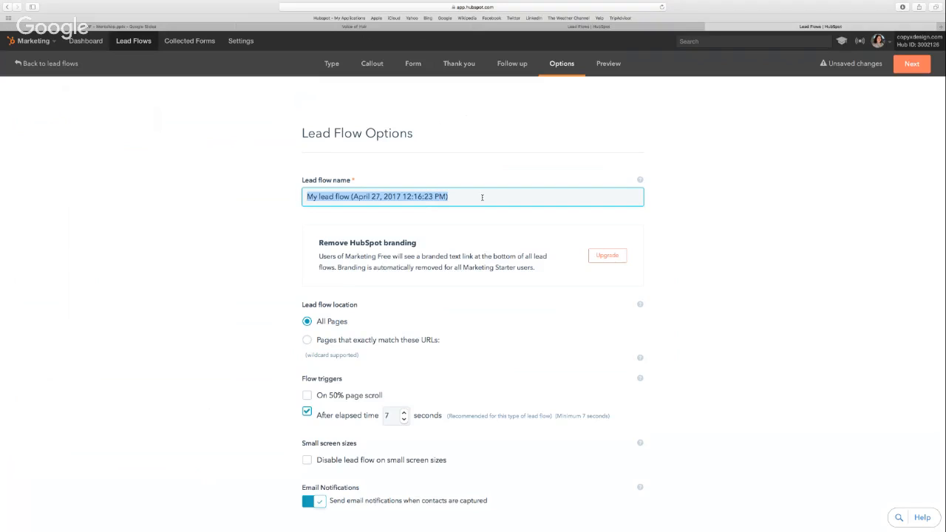
{"action": "type", "text": "Blog"}
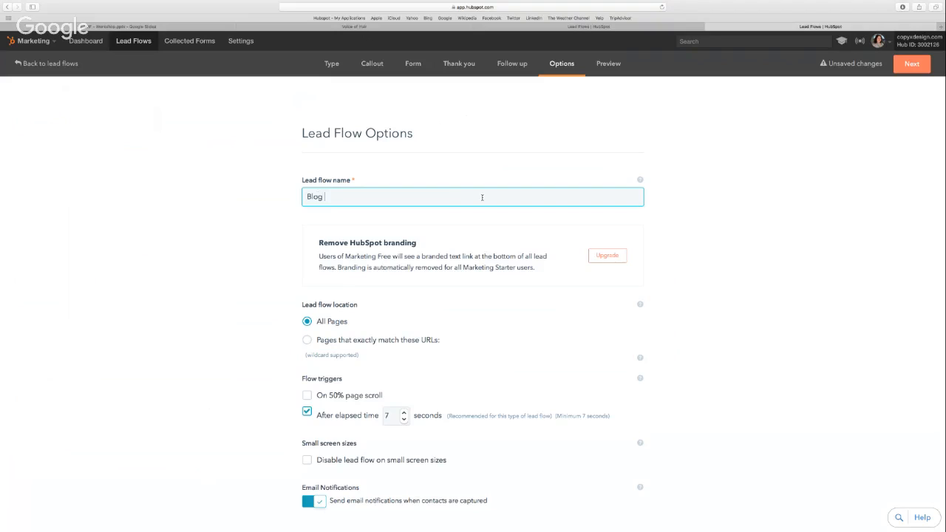
{"action": "type", "text": " Subscribers"}
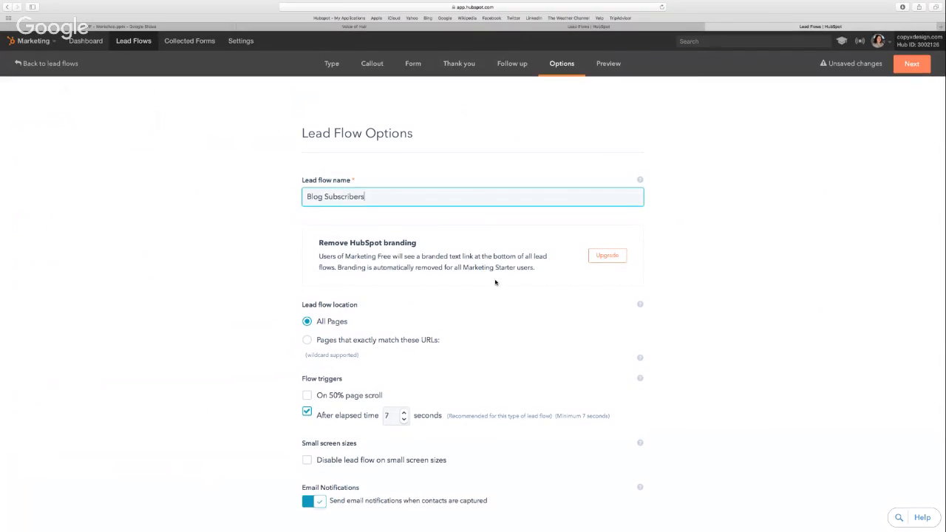
Try limiting the lead flow location to pages that exactly match given URLs, and set it back to All Pages
{"action": "scroll", "coordinate": [236, 252], "scroll_direction": "down", "scroll_amount": 1}
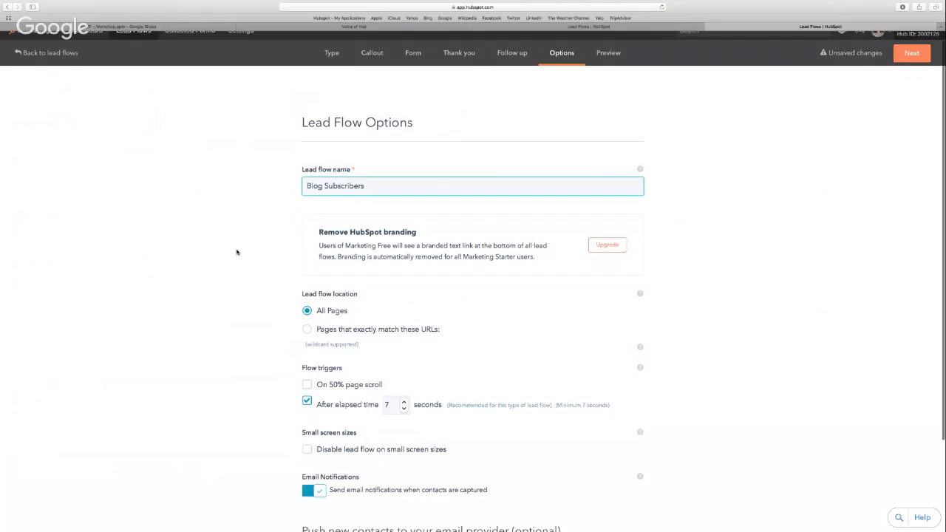
{"action": "scroll", "coordinate": [237, 252], "scroll_direction": "down", "scroll_amount": 2}
{"action": "scroll", "coordinate": [236, 252], "scroll_direction": "down", "scroll_amount": 4}
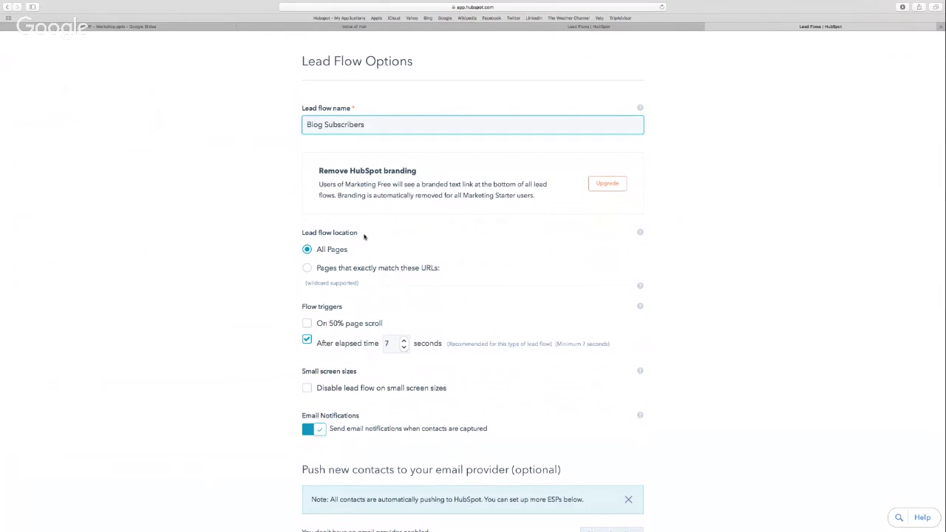
{"action": "left_click", "coordinate": [308, 269]}
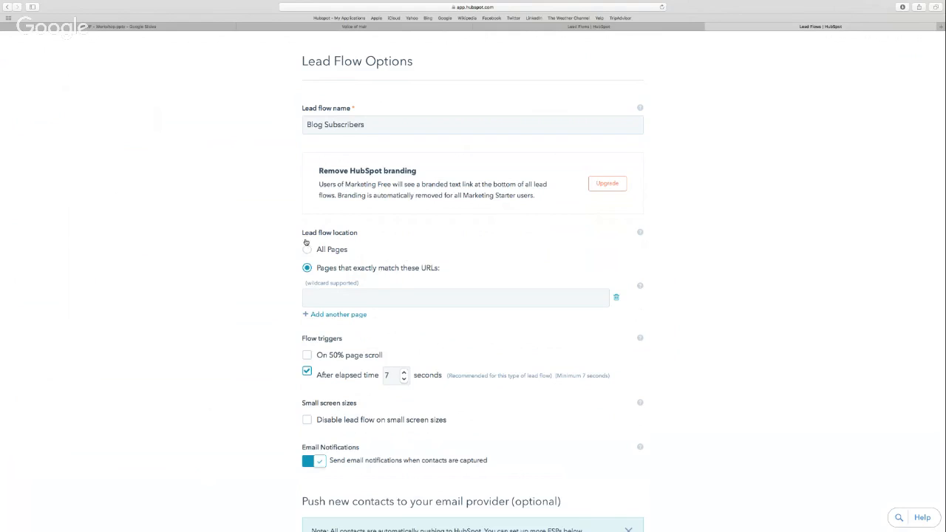
{"action": "left_click", "coordinate": [307, 251]}
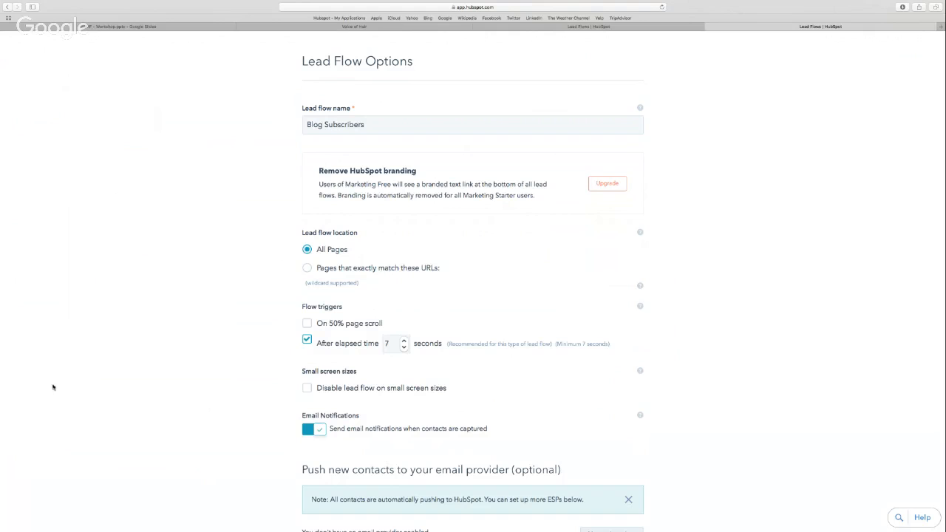
Enable the "On 50% page scroll" flow trigger alongside the elapsed-time trigger
{"action": "scroll", "coordinate": [236, 331], "scroll_direction": "down", "scroll_amount": 1}
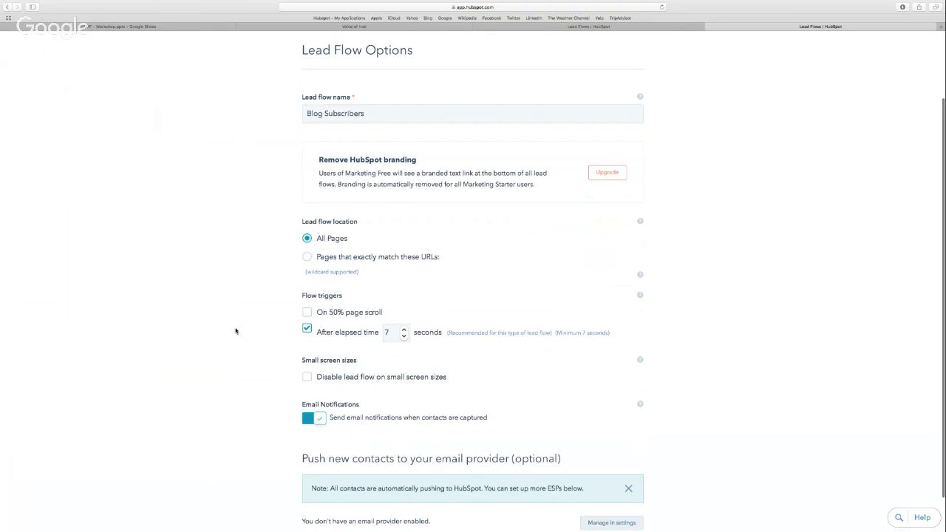
{"action": "scroll", "coordinate": [235, 331], "scroll_direction": "down", "scroll_amount": 1}
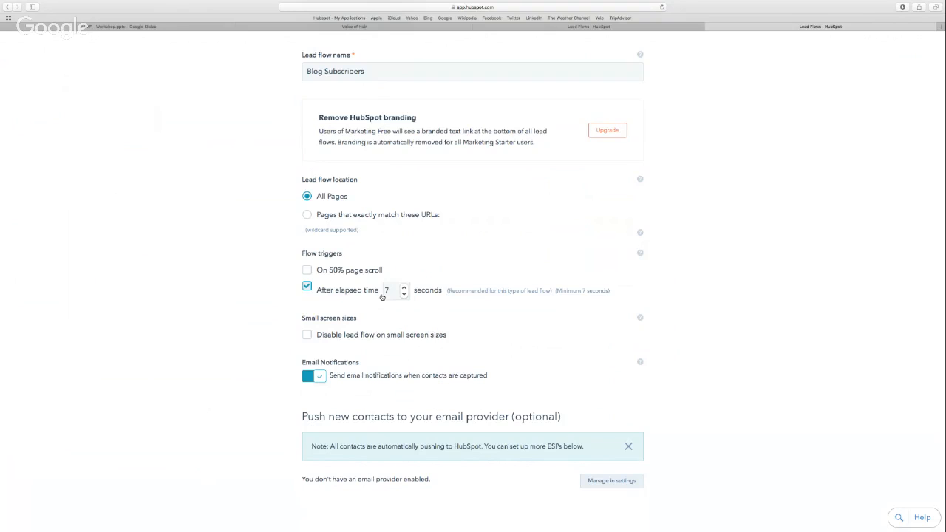
{"action": "left_click", "coordinate": [308, 271]}
{"action": "scroll", "coordinate": [247, 318], "scroll_direction": "up", "scroll_amount": 1}
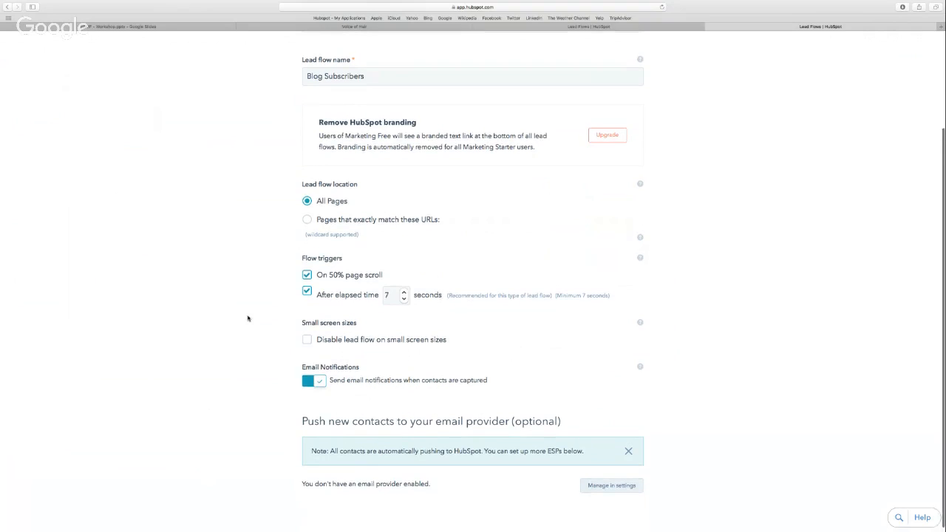
{"action": "scroll", "coordinate": [248, 317], "scroll_direction": "down", "scroll_amount": 1}
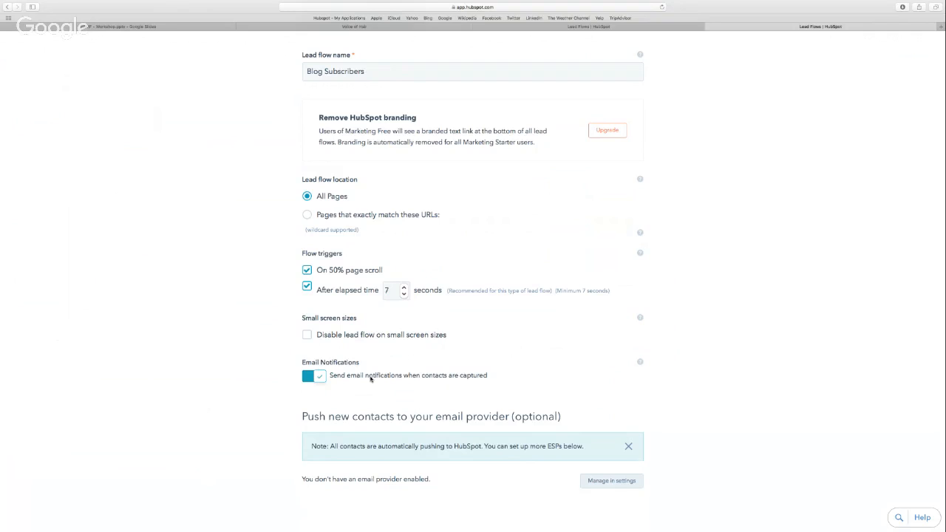
{"action": "scroll", "coordinate": [371, 379], "scroll_direction": "down", "scroll_amount": 1}
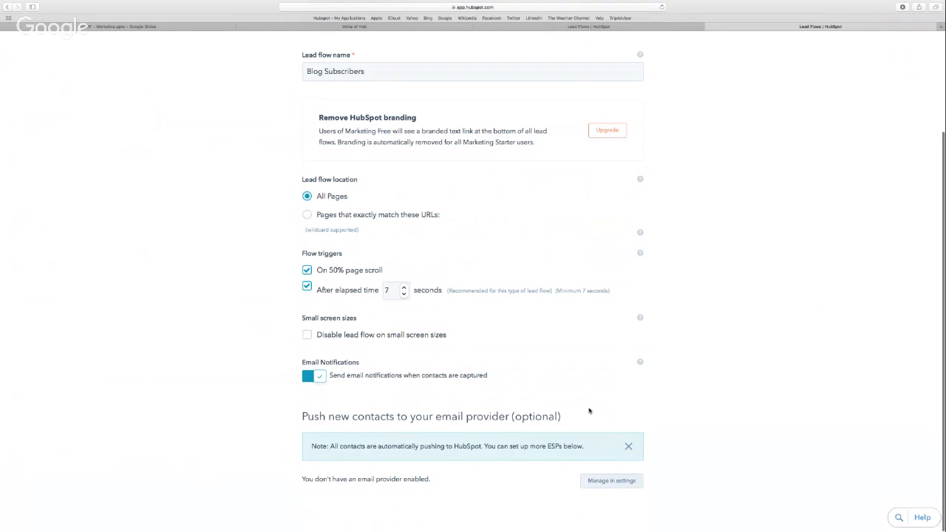
Go on to the Preview and check the callout, form and thank-you stages in the desktop layout
{"action": "scroll", "coordinate": [589, 410], "scroll_direction": "up", "scroll_amount": 1}
{"action": "scroll", "coordinate": [589, 410], "scroll_direction": "up", "scroll_amount": 3}
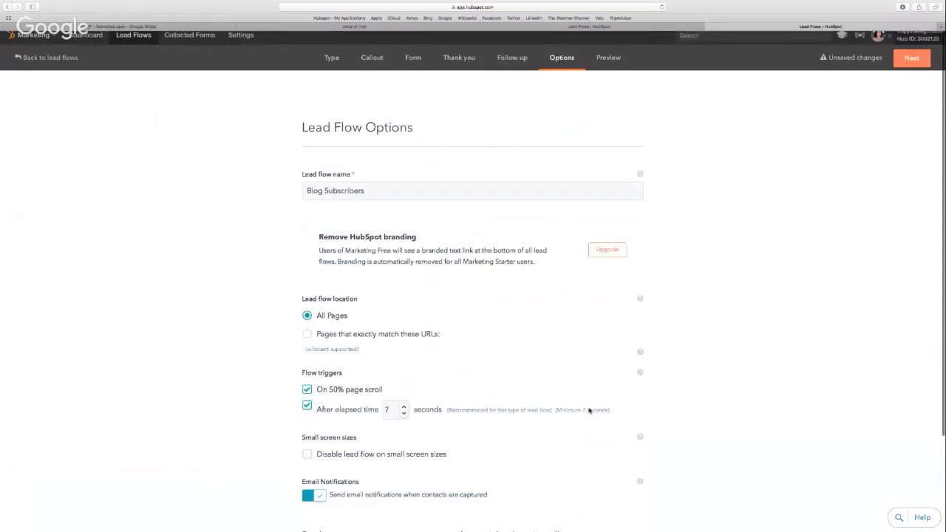
{"action": "scroll", "coordinate": [589, 410], "scroll_direction": "up", "scroll_amount": 1}
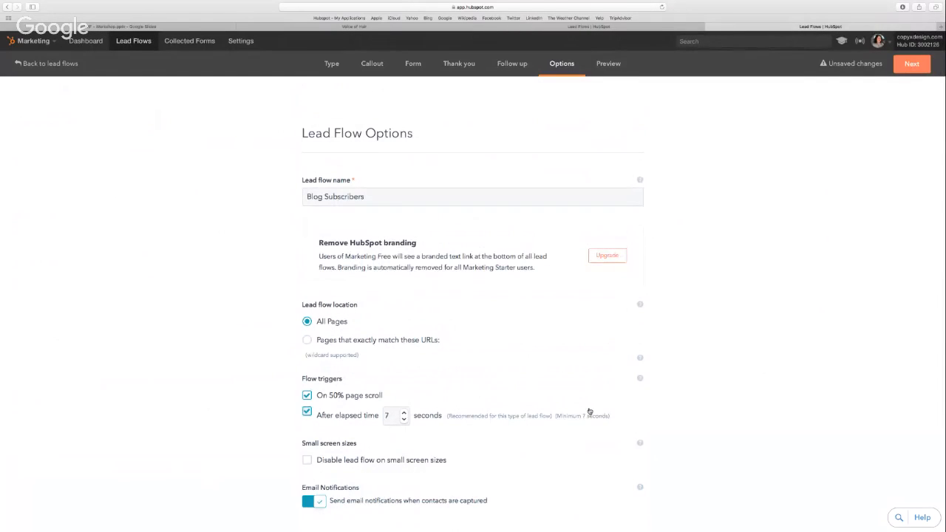
{"action": "left_click", "coordinate": [911, 62]}
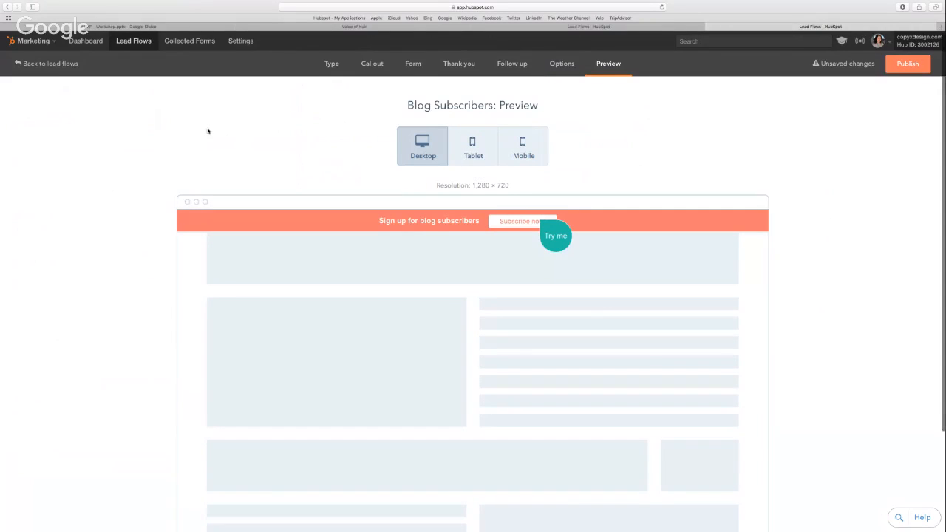
{"action": "scroll", "coordinate": [207, 131], "scroll_direction": "down", "scroll_amount": 2}
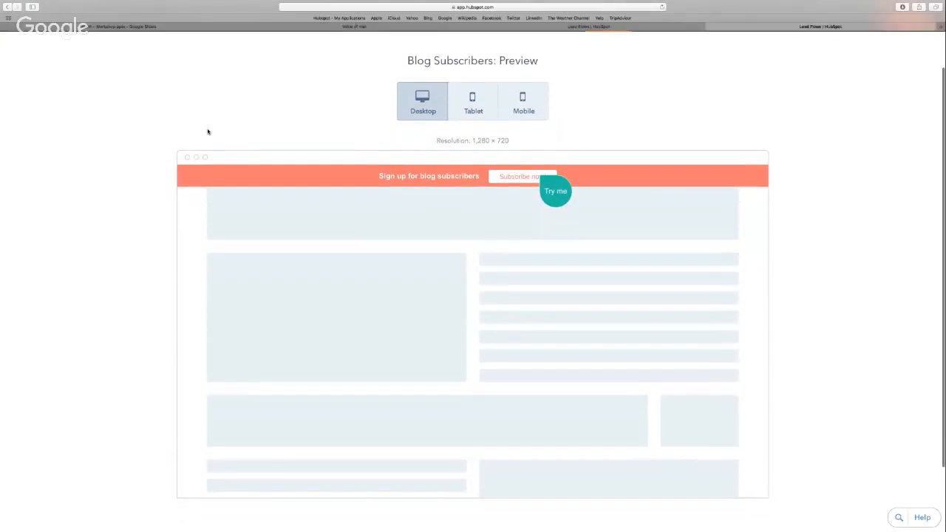
{"action": "scroll", "coordinate": [208, 131], "scroll_direction": "down", "scroll_amount": 1}
{"action": "scroll", "coordinate": [267, 287], "scroll_direction": "down", "scroll_amount": 2}
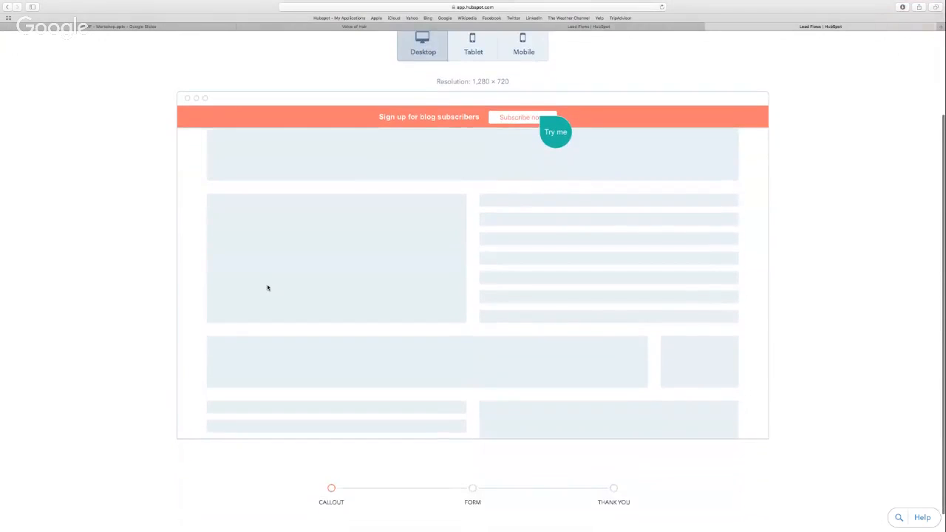
{"action": "scroll", "coordinate": [268, 287], "scroll_direction": "down", "scroll_amount": 1}
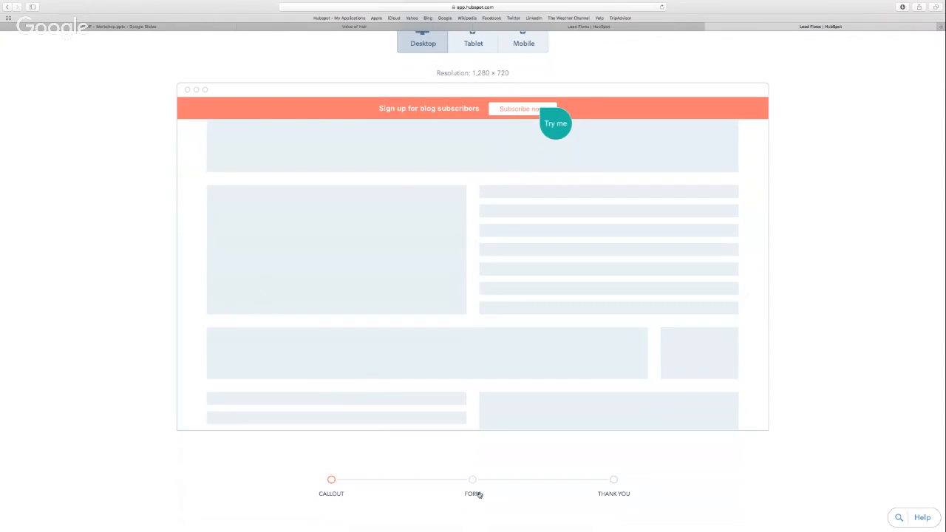
{"action": "left_click", "coordinate": [477, 492]}
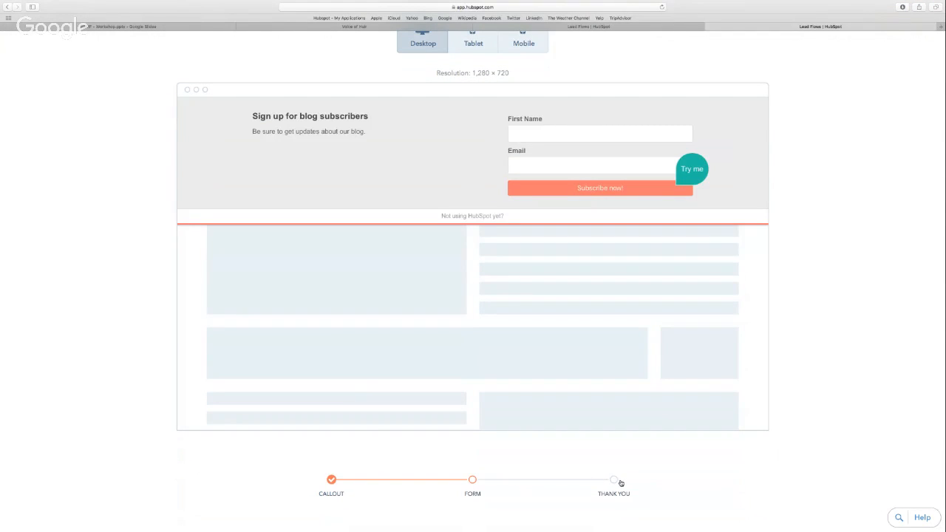
{"action": "left_click", "coordinate": [618, 480]}
{"action": "scroll", "coordinate": [525, 261], "scroll_direction": "up", "scroll_amount": 5}
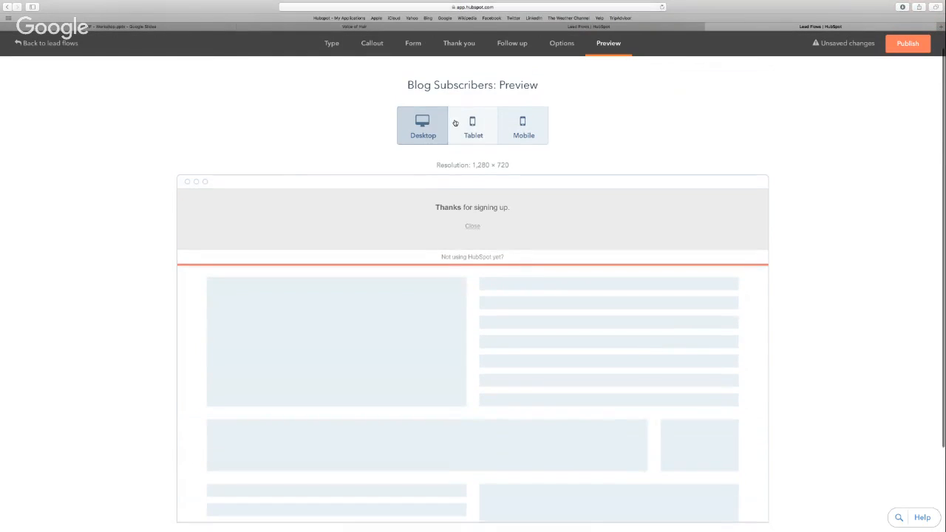
Preview the lead flow in the tablet layout and look over the whole mock page
{"action": "left_click", "coordinate": [454, 123]}
{"action": "scroll", "coordinate": [500, 338], "scroll_direction": "up", "scroll_amount": 1}
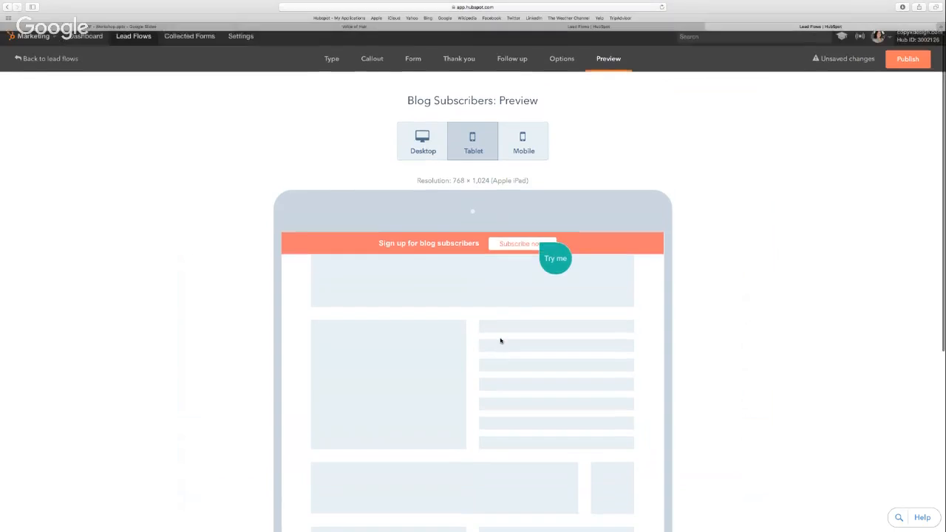
{"action": "scroll", "coordinate": [499, 339], "scroll_direction": "down", "scroll_amount": 5}
{"action": "scroll", "coordinate": [500, 341], "scroll_direction": "down", "scroll_amount": 5}
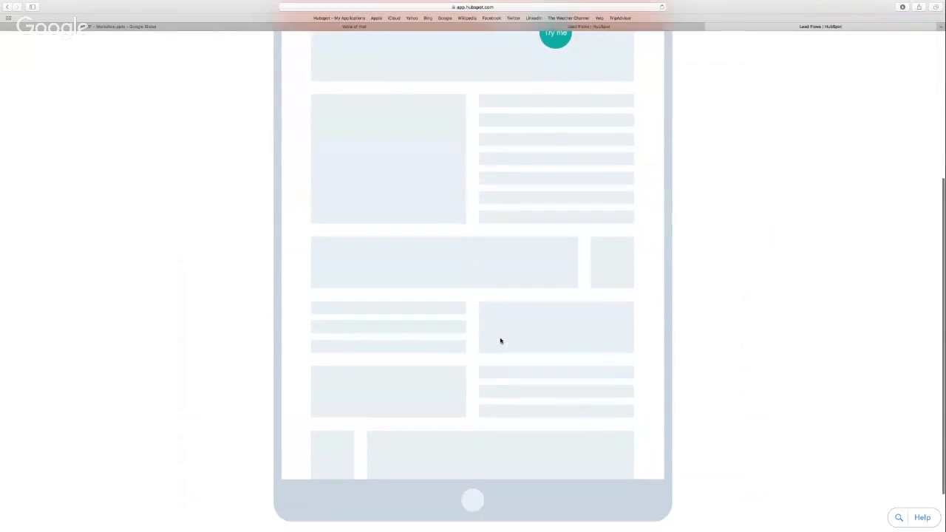
{"action": "scroll", "coordinate": [500, 341], "scroll_direction": "up", "scroll_amount": 10}
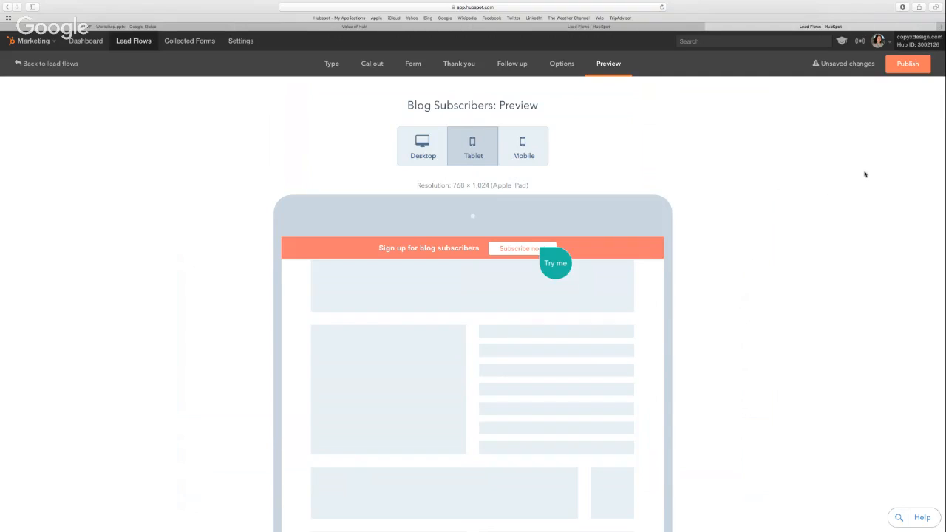
Publish the lead flow, set it live on the website and finish to return to the lead flows list
{"action": "left_click", "coordinate": [915, 71]}
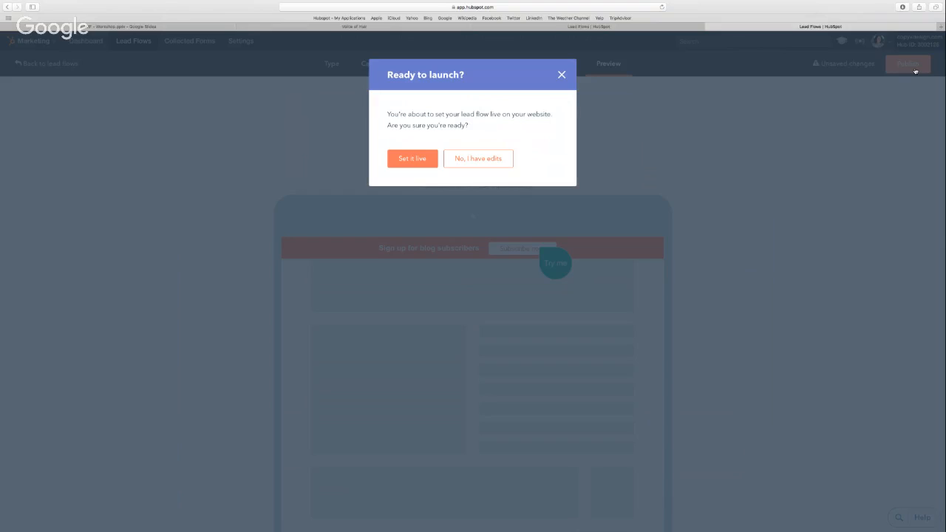
{"action": "left_click", "coordinate": [406, 164]}
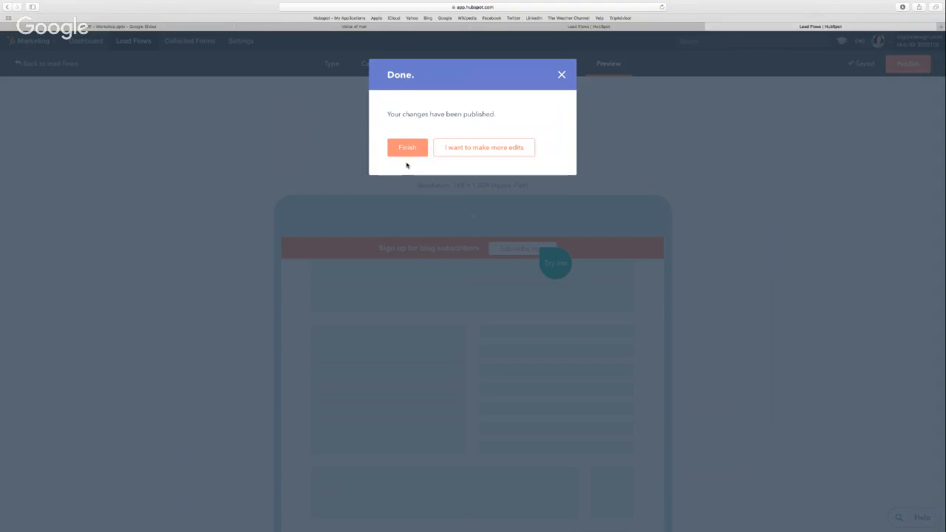
{"action": "left_click", "coordinate": [405, 149]}
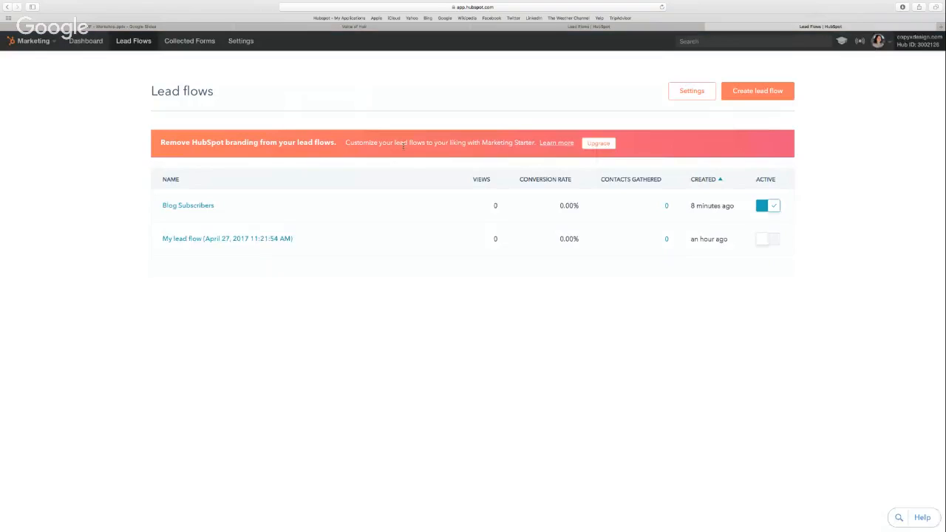
{"action": "mouse_move", "coordinate": [392, 216]}
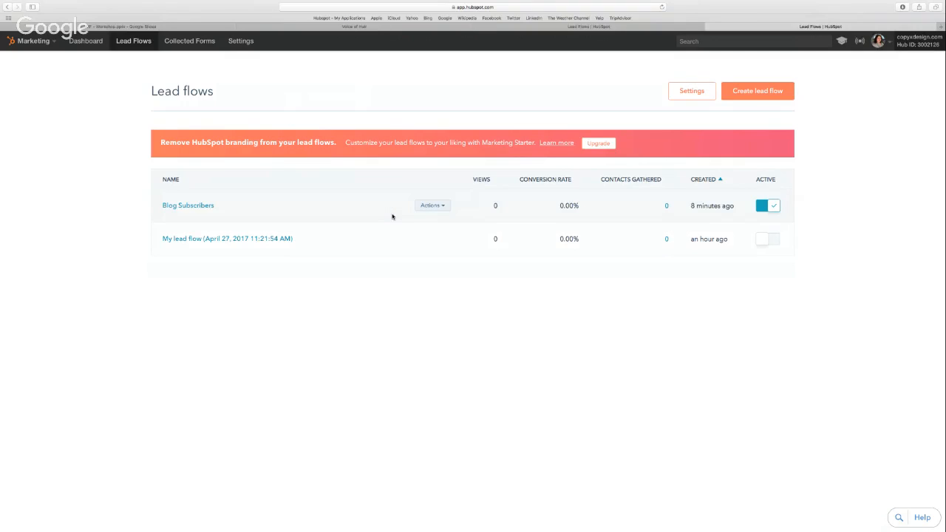
Examine the email notification recipient in the lead flows settings and return to the lead flows dashboard
{"action": "left_click", "coordinate": [691, 91]}
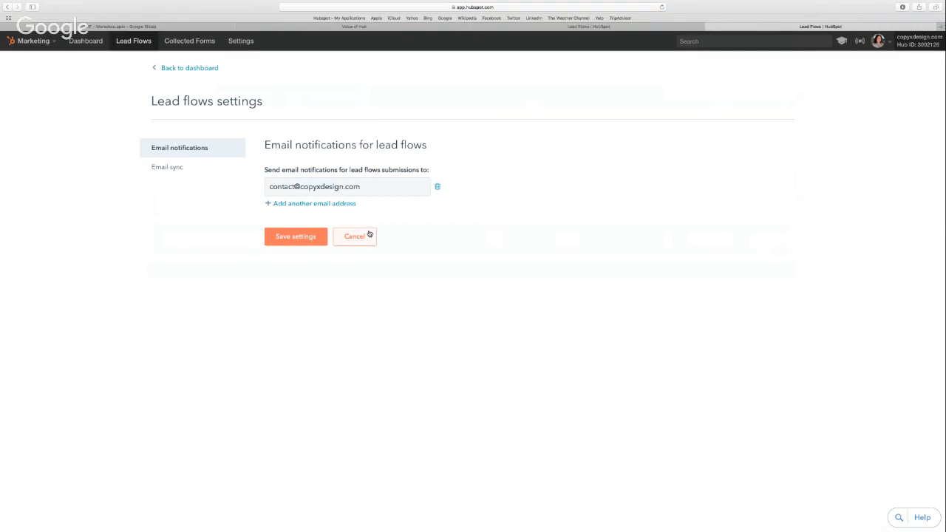
{"action": "left_click", "coordinate": [199, 69]}
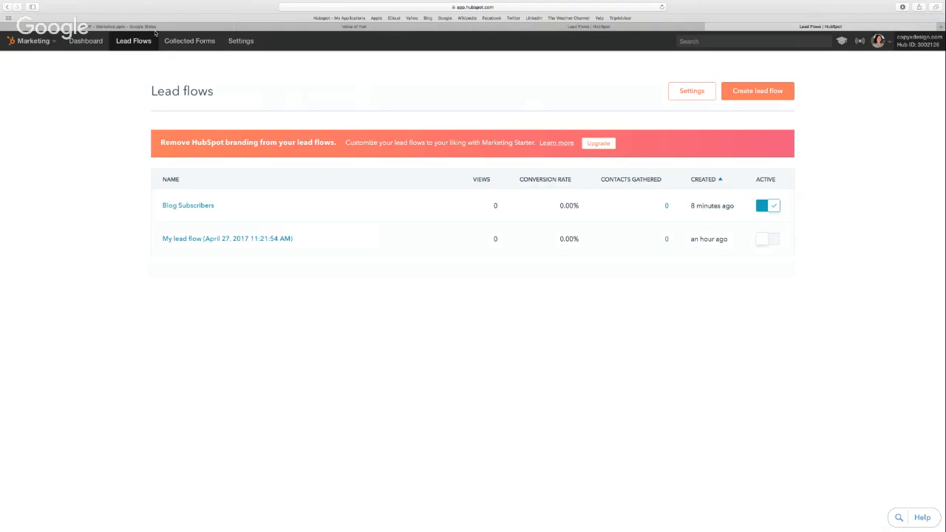
{"action": "key", "text": "super+r"}
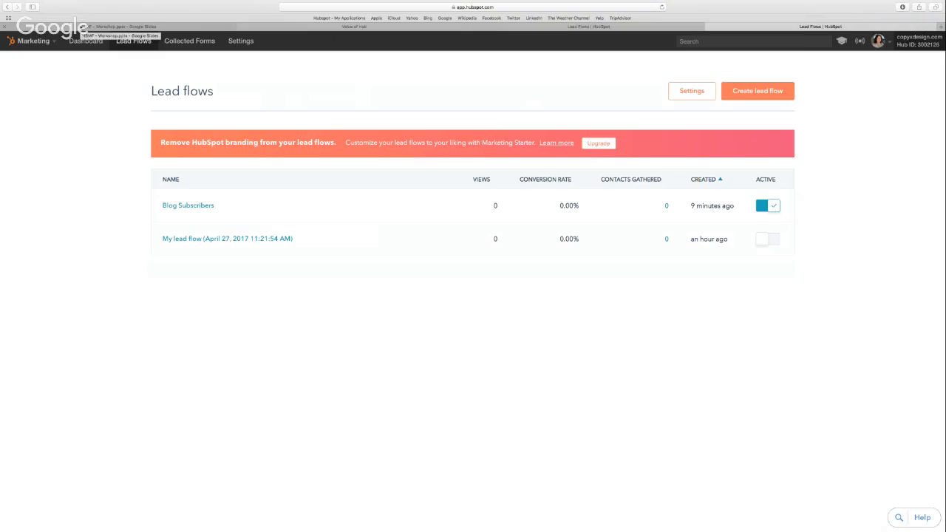
Switch to the "HSMF - Workshop.pptx" presentation in Google Slides
{"action": "left_click", "coordinate": [82, 27]}
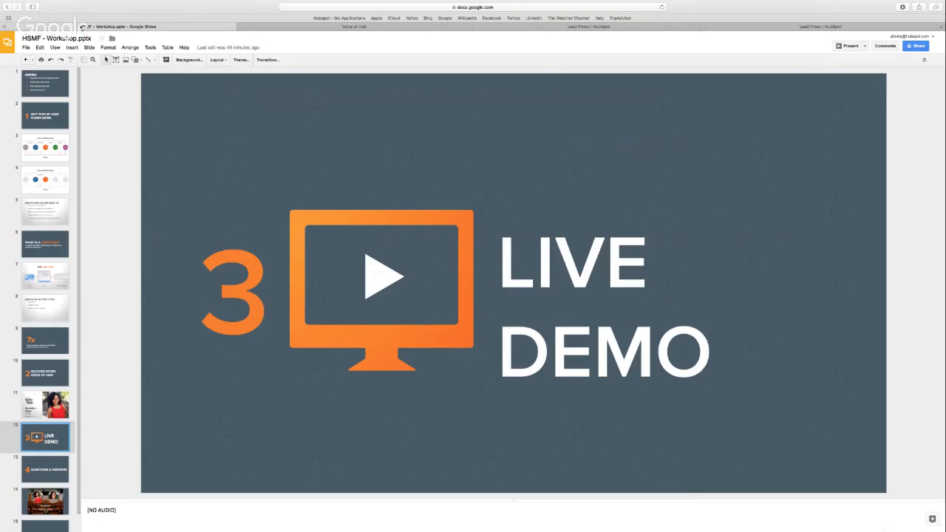
{"action": "key", "text": "ctrl+Up"}
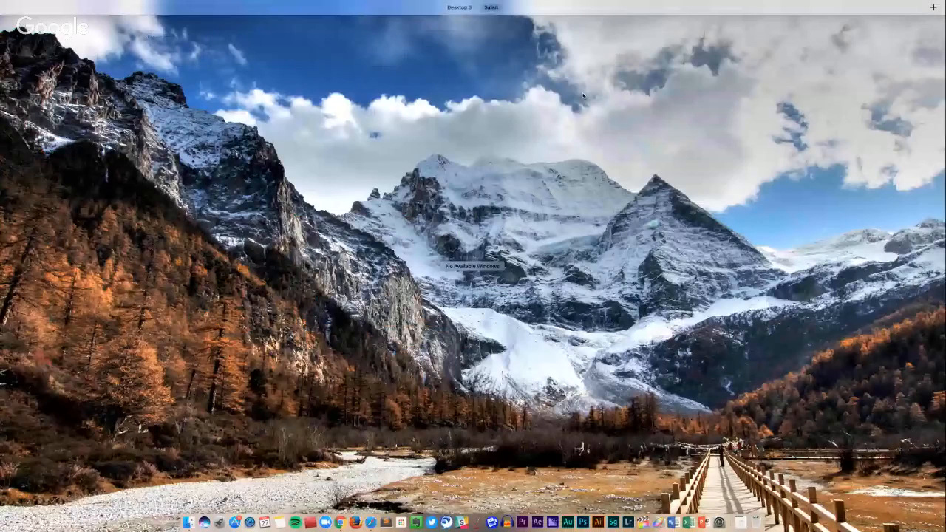
{"action": "key", "text": "ctrl+Up"}
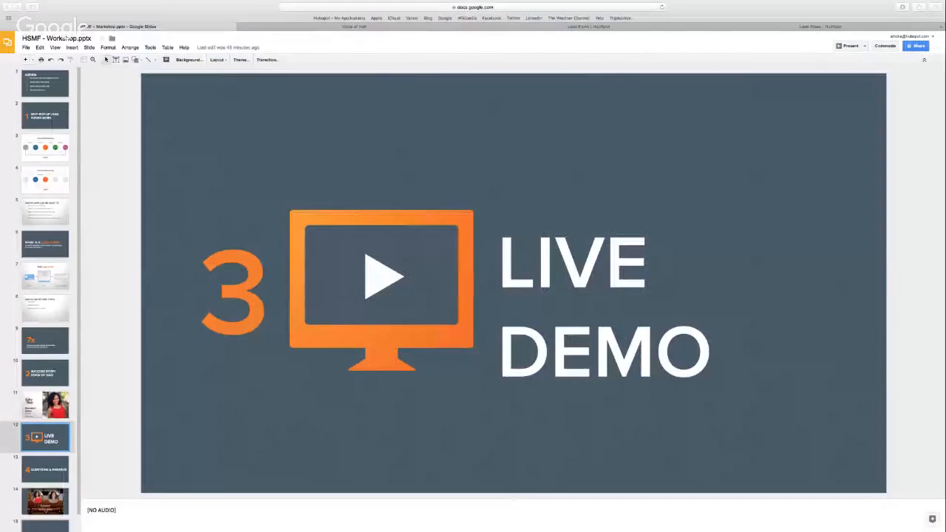